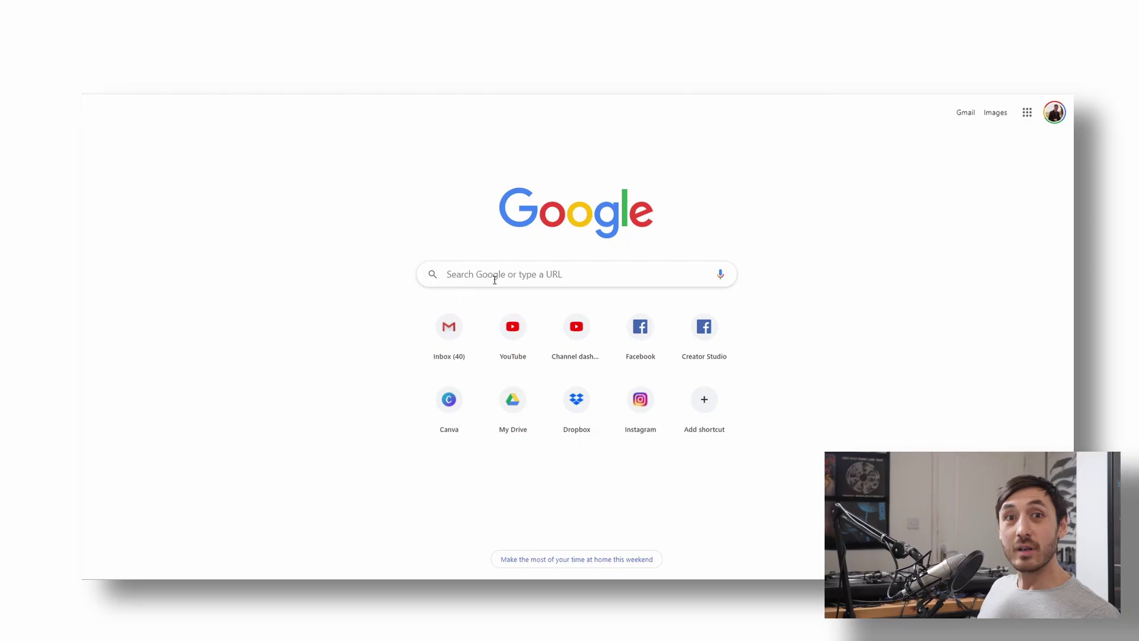
# Search Google for 'canva'
pyautogui.click(494, 280)
pyautogui.write('canva')
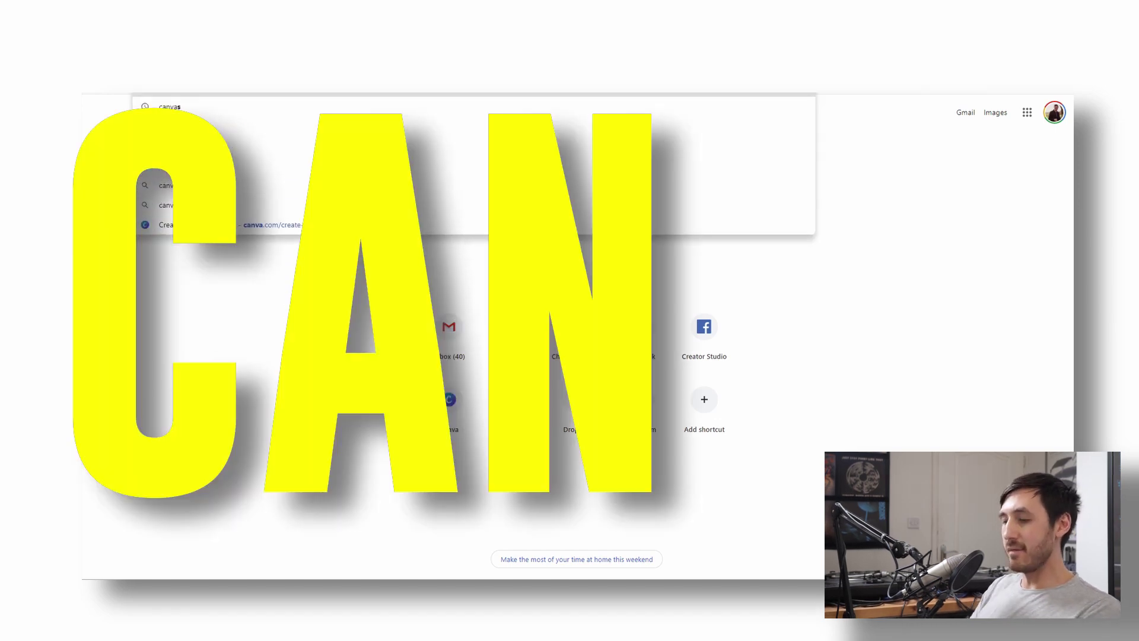
pyautogui.press('Return')
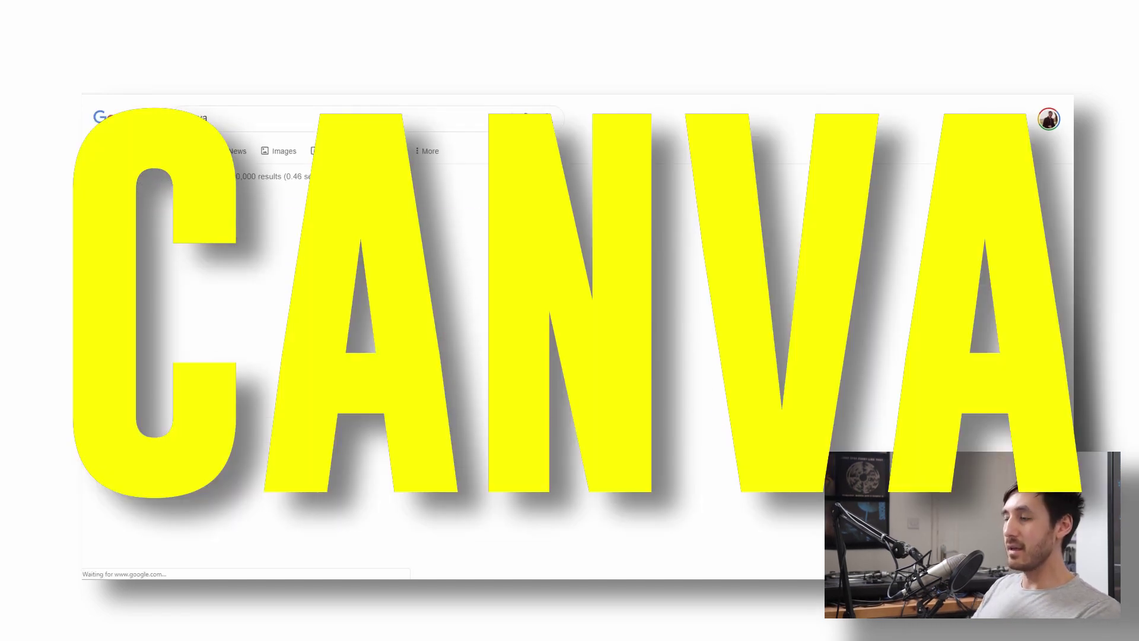
# Open Canva from the results and browse All your designs and the Templates gallery
pyautogui.click(246, 215)
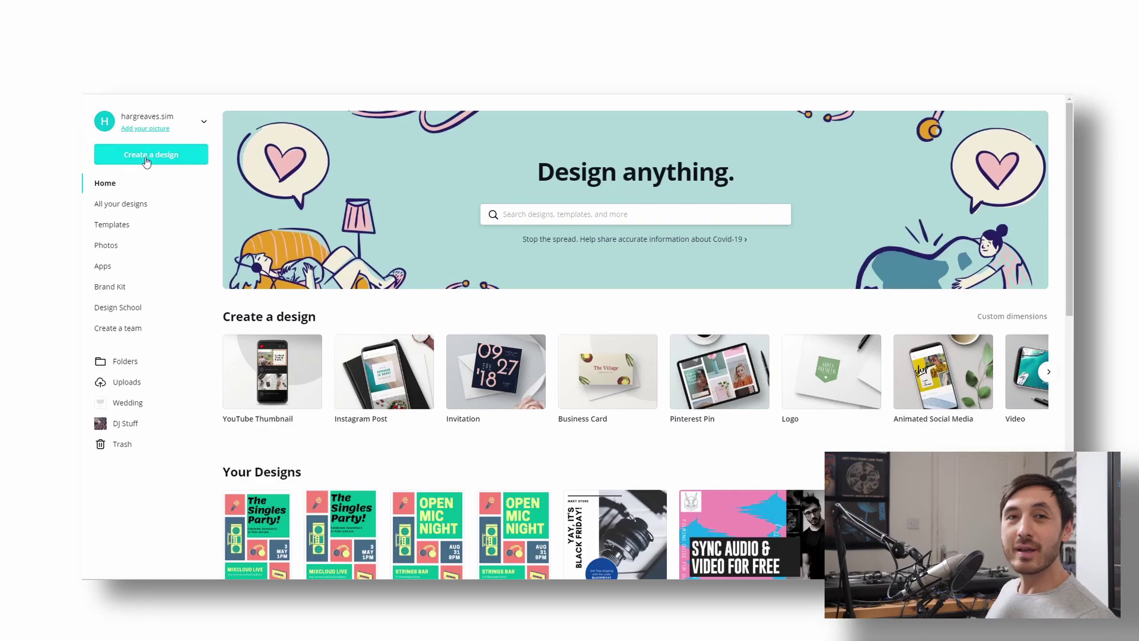
pyautogui.click(144, 162)
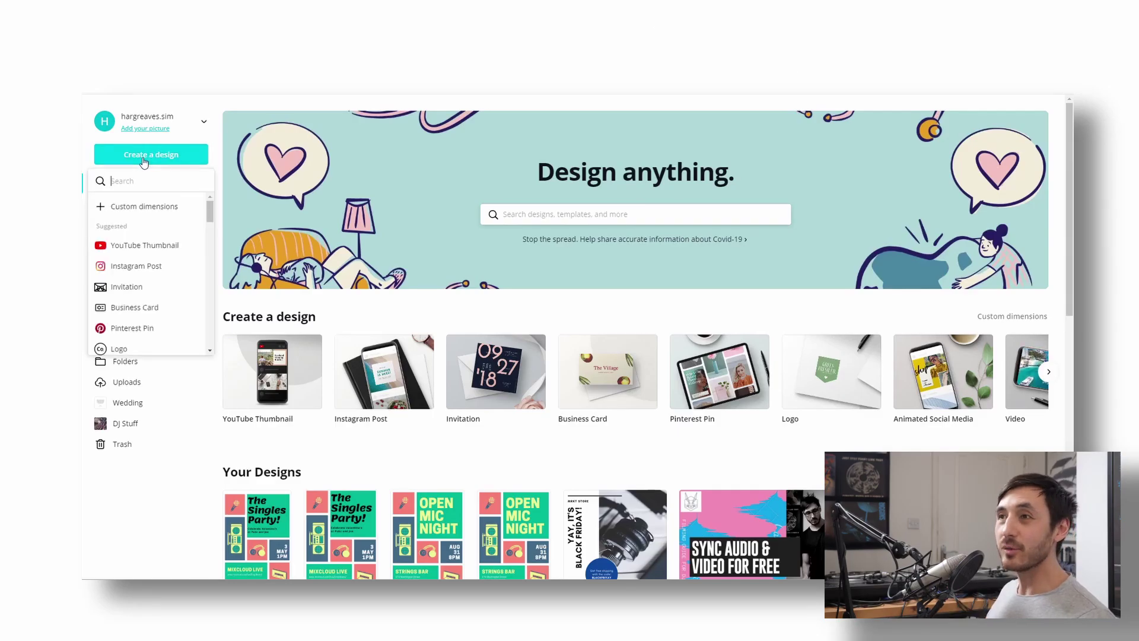
pyautogui.click(127, 204)
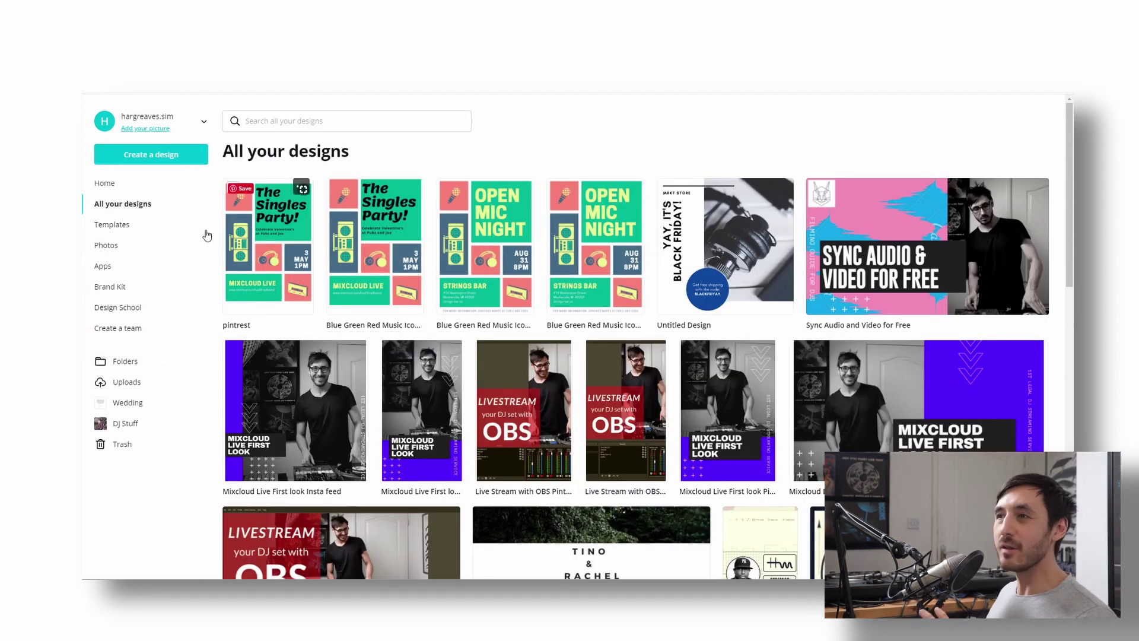
pyautogui.click(123, 228)
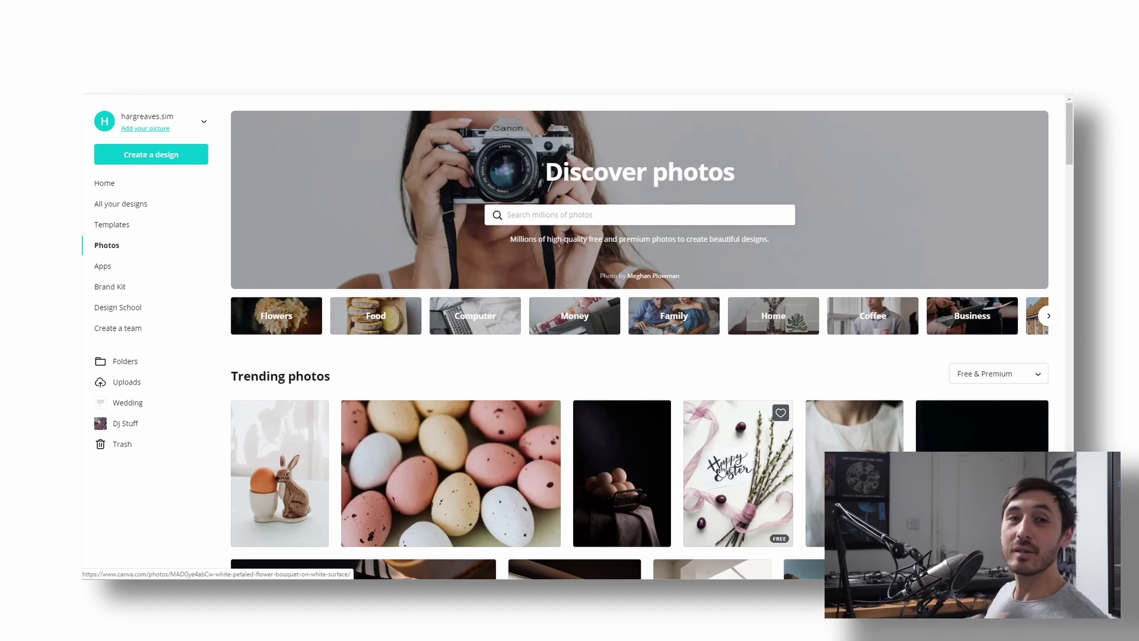
# Open Apps, then the Brand Kit with its rabbit logos, colour palette and Gobold Bold font
pyautogui.click(128, 266)
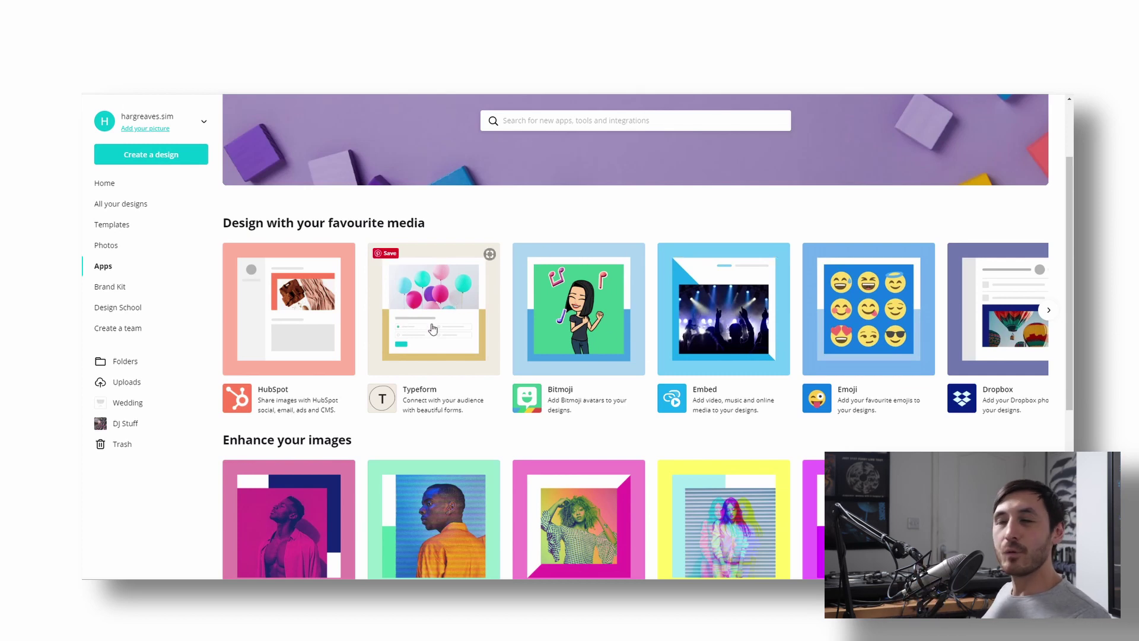
pyautogui.click(126, 287)
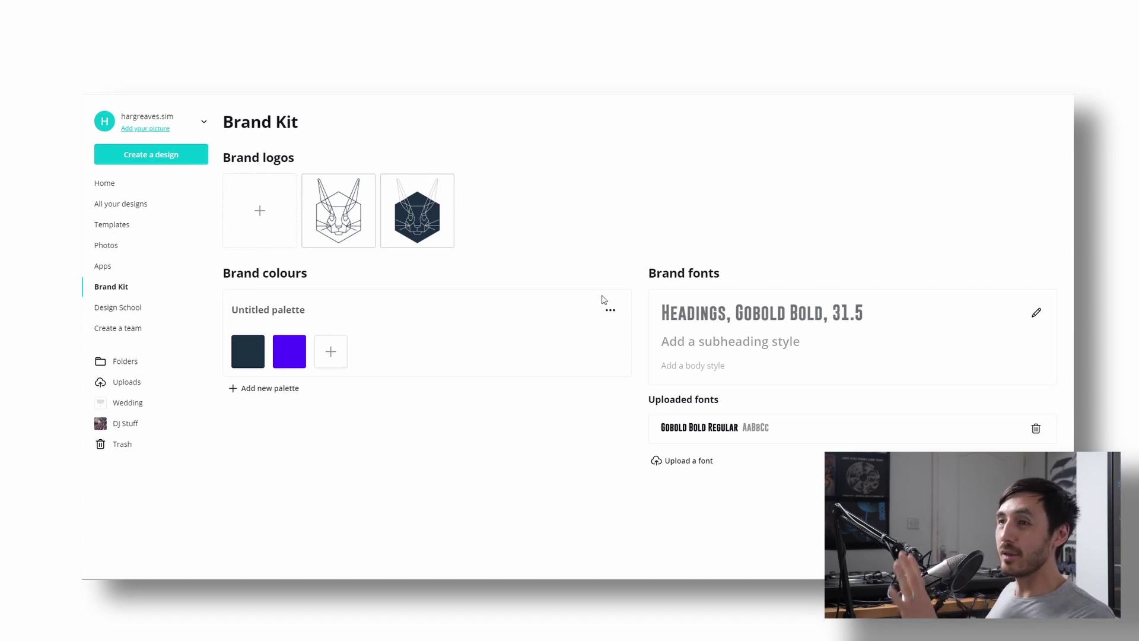
# Browse the Design School course pages
pyautogui.click(126, 312)
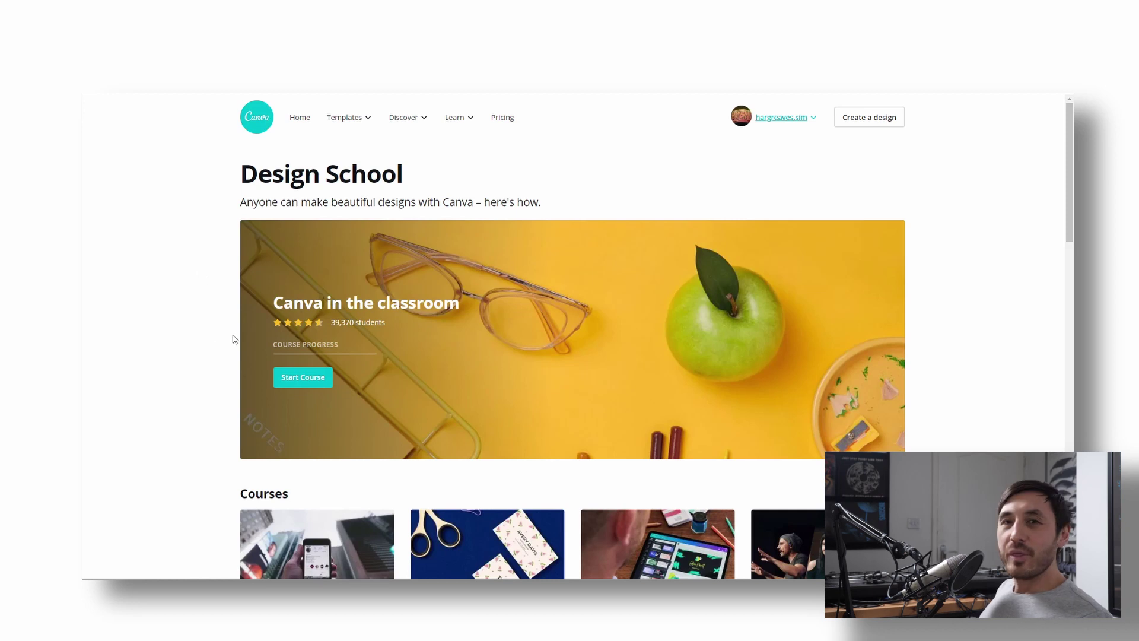
pyautogui.scroll(-10, 229, 343)
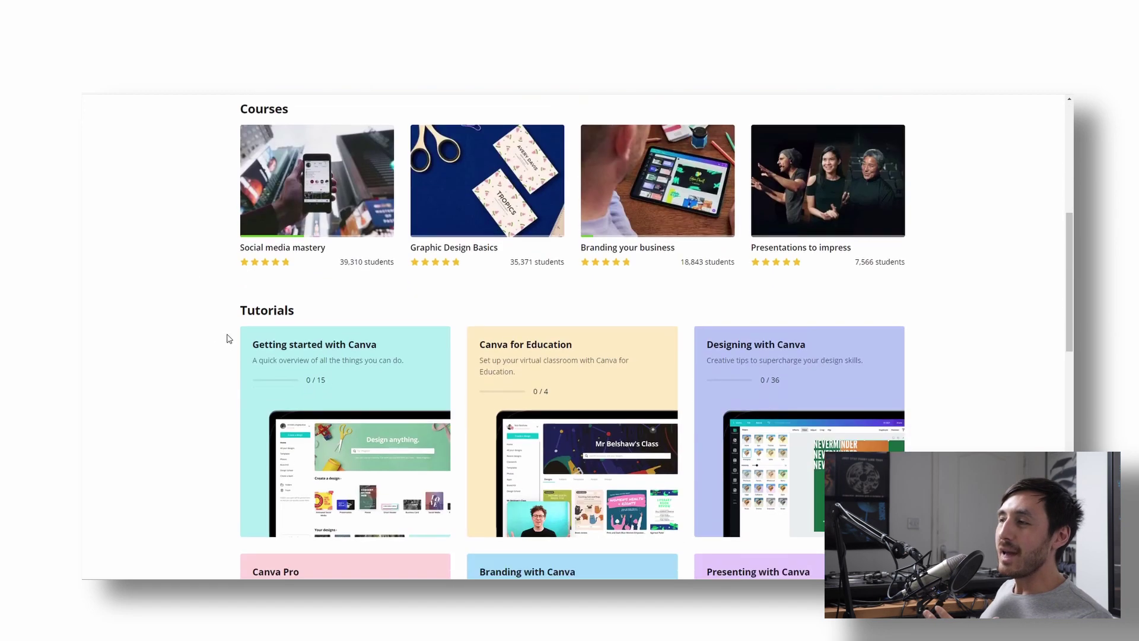
pyautogui.scroll(5, 229, 339)
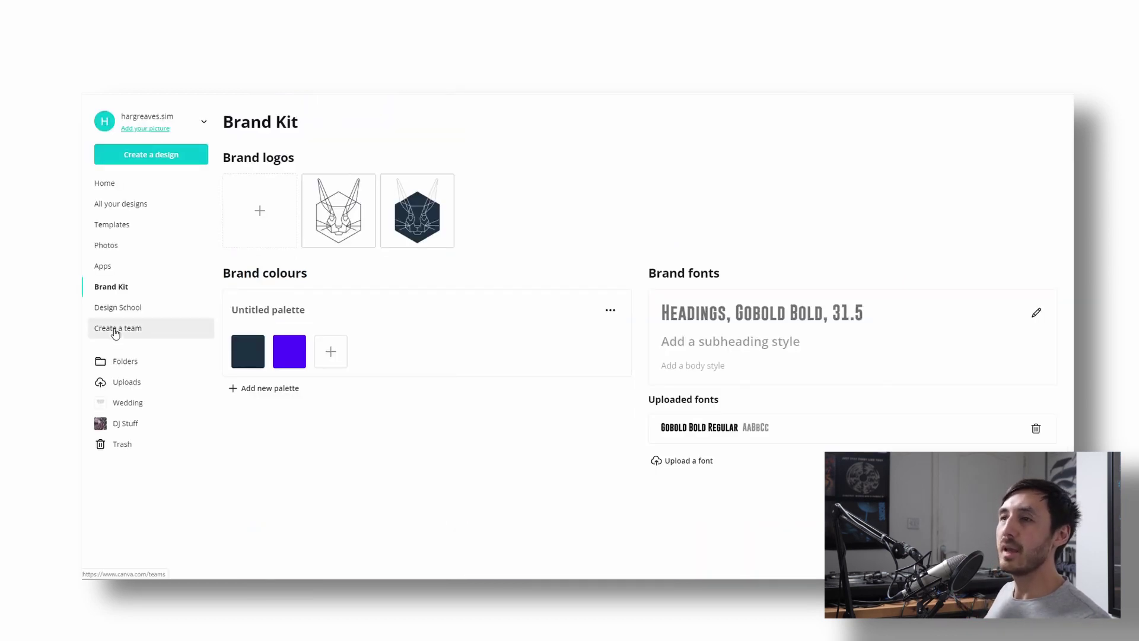
# View the Create a team page for inviting members
pyautogui.click(123, 330)
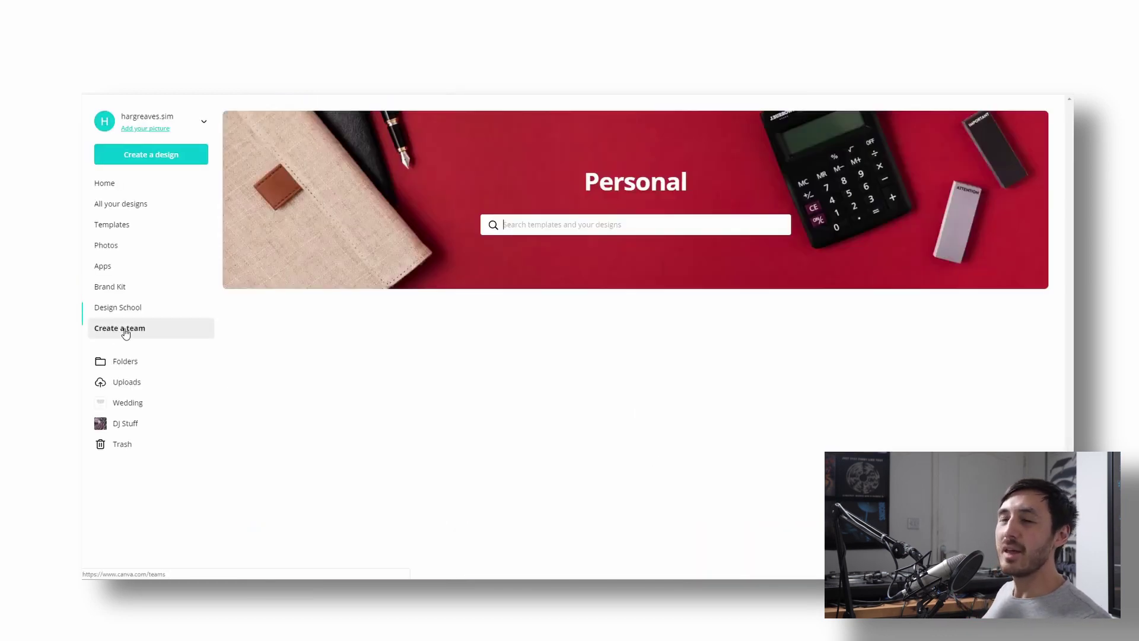
pyautogui.scroll(-3, 536, 432)
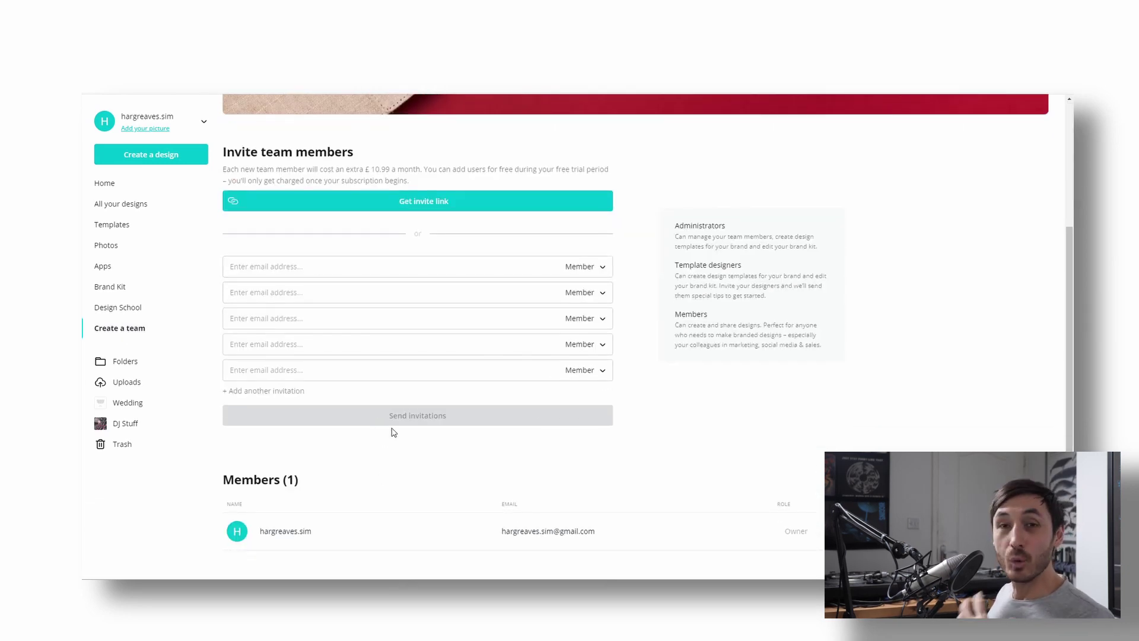
pyautogui.scroll(3, 363, 422)
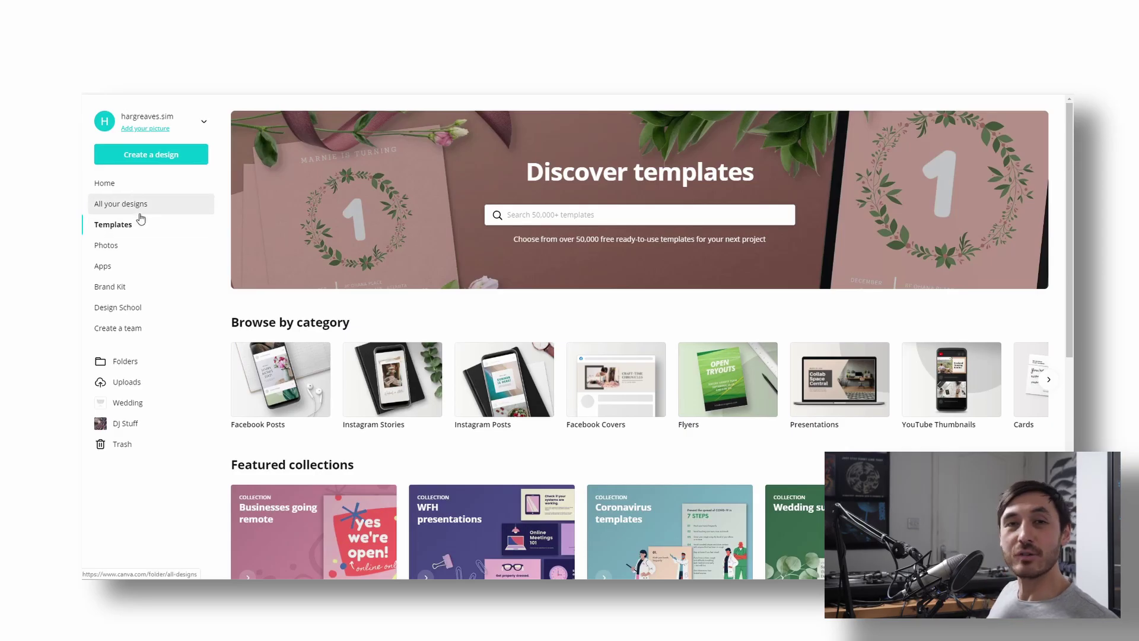
# Browse flyer templates and preview the Blue Green Red Music Icons Open Mic Night Flyer
pyautogui.click(735, 358)
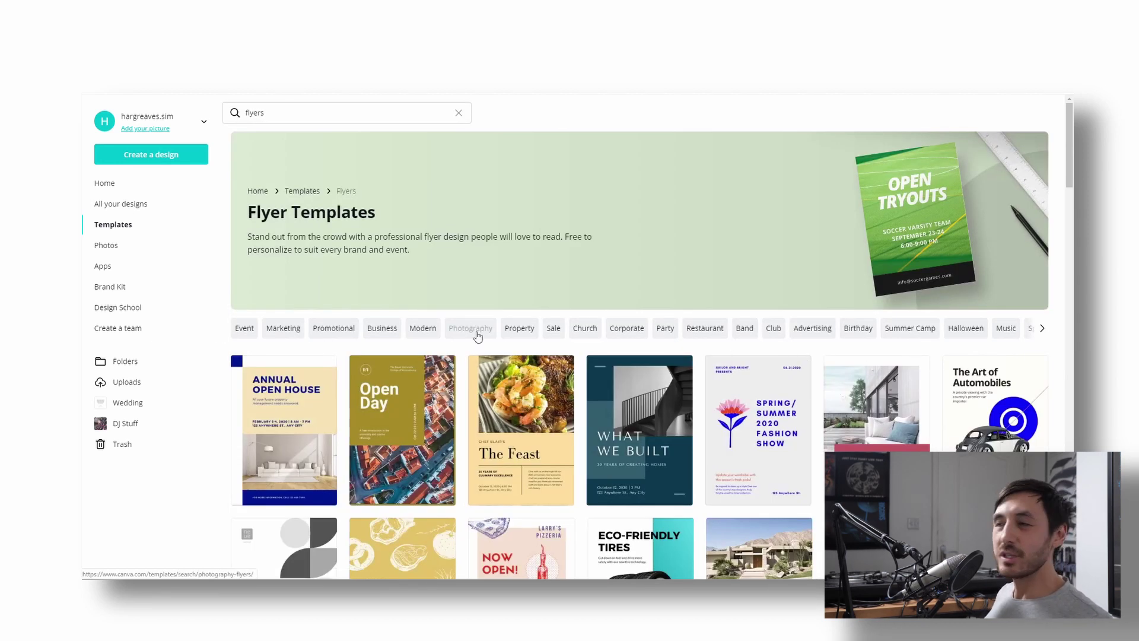
pyautogui.scroll(-3, 577, 355)
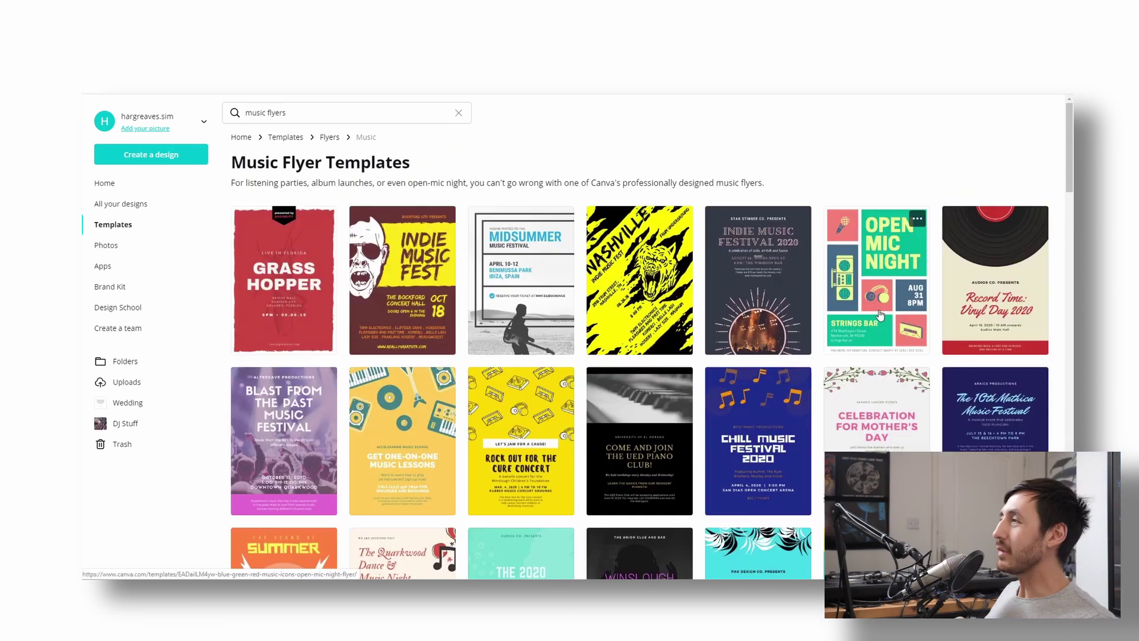
pyautogui.click(880, 315)
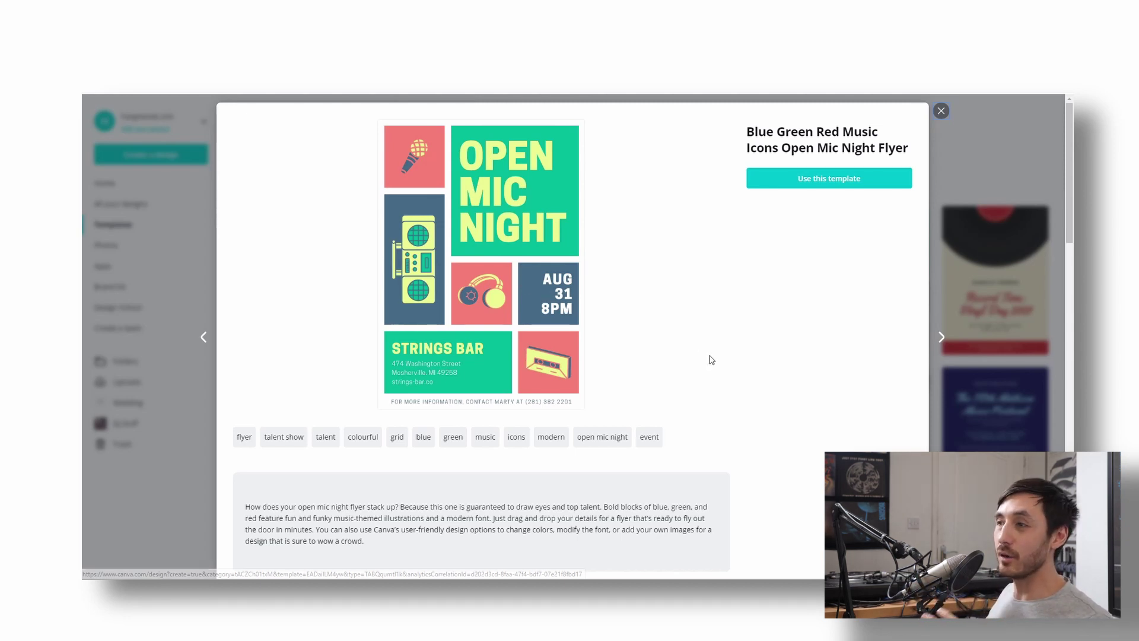
pyautogui.scroll(-3, 751, 393)
pyautogui.scroll(-3, 752, 393)
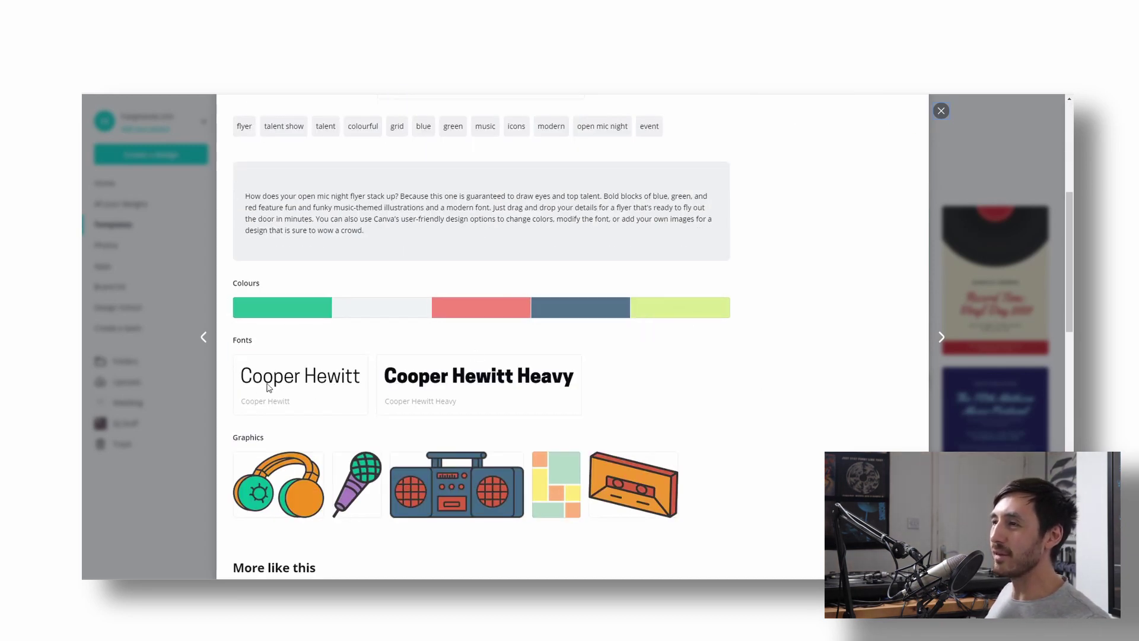
pyautogui.scroll(-3, 468, 385)
pyautogui.scroll(8, 813, 338)
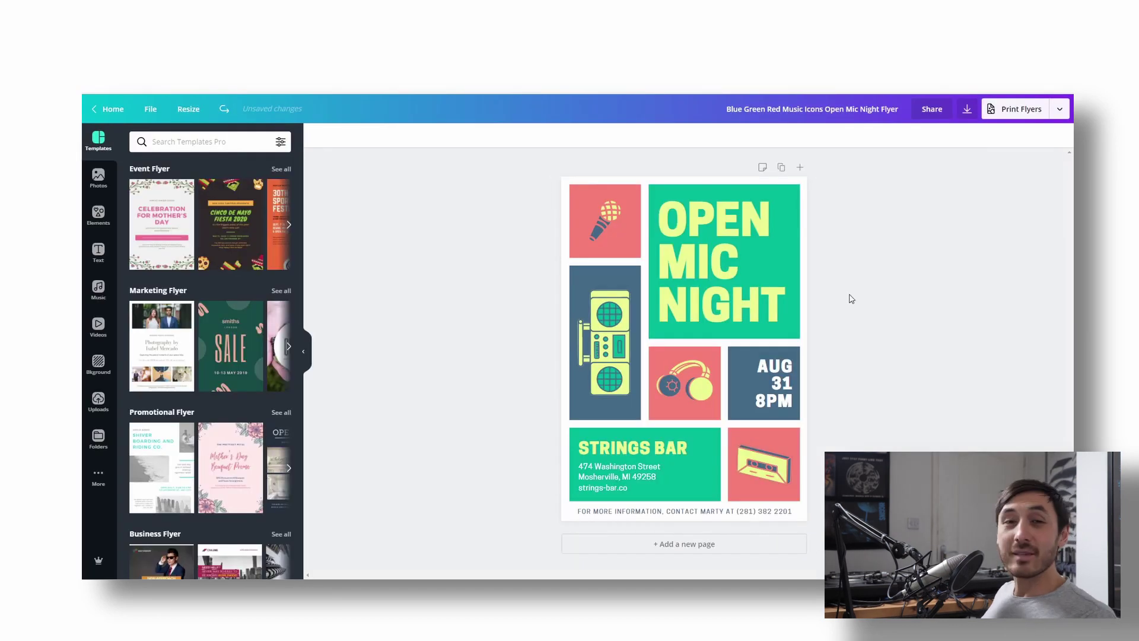
# Replace the OPEN MIC NIGHT headline with 'DROP BEATS RADIO'
pyautogui.click(675, 221)
pyautogui.tripleClick(666, 223)
pyautogui.write('DROP BEATS RADIO')
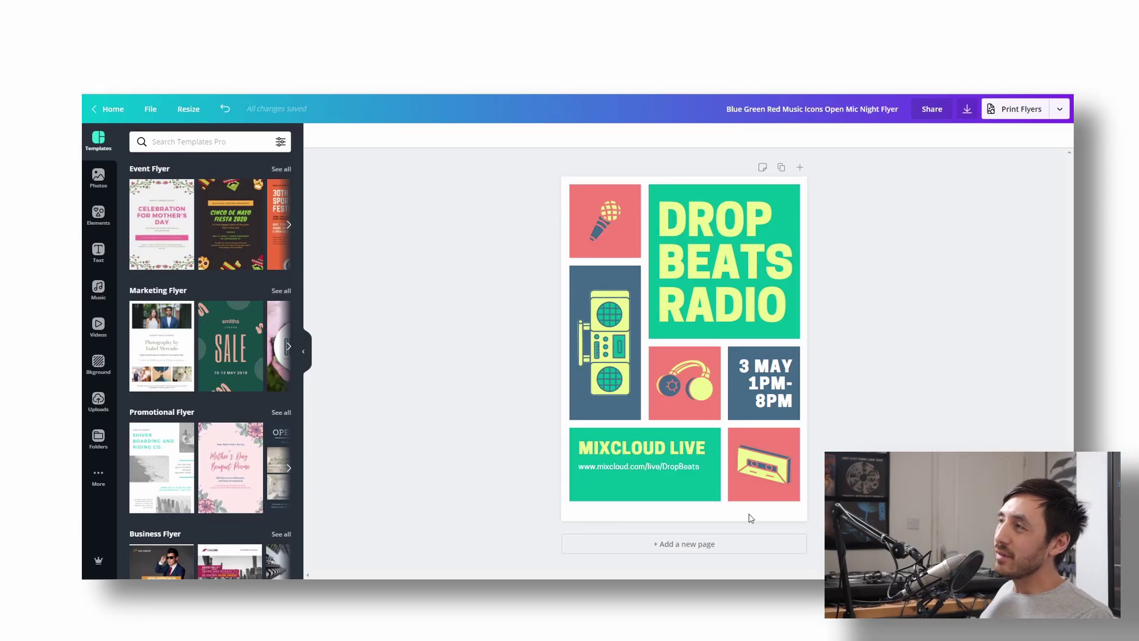
# Send the microphone icon behind the red tile
pyautogui.click(605, 224)
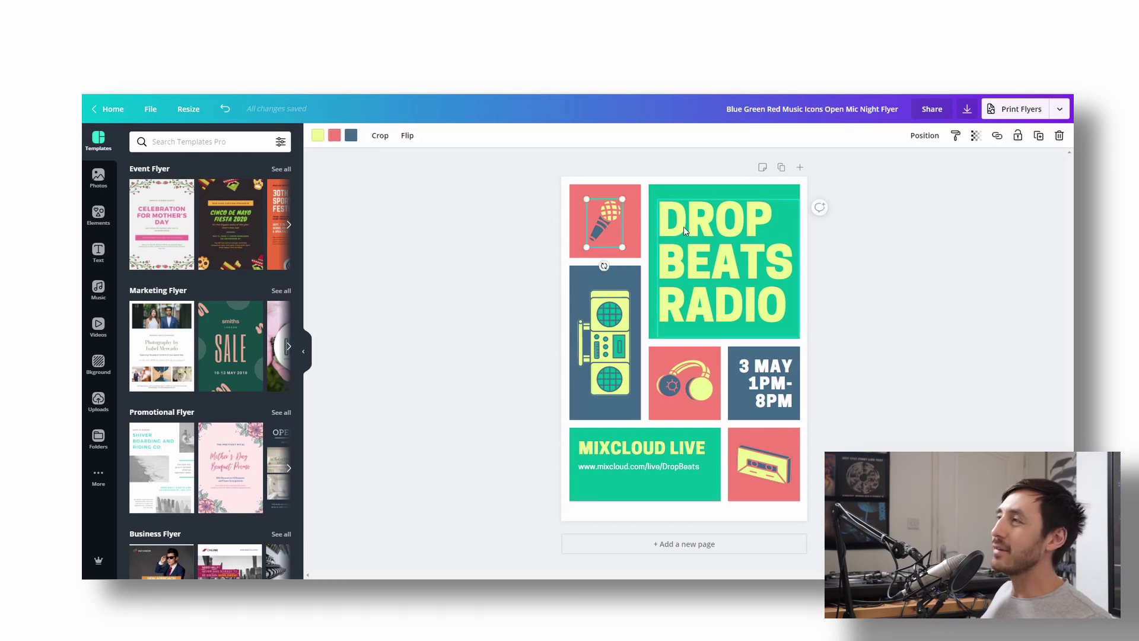
pyautogui.click(687, 228)
pyautogui.click(618, 277)
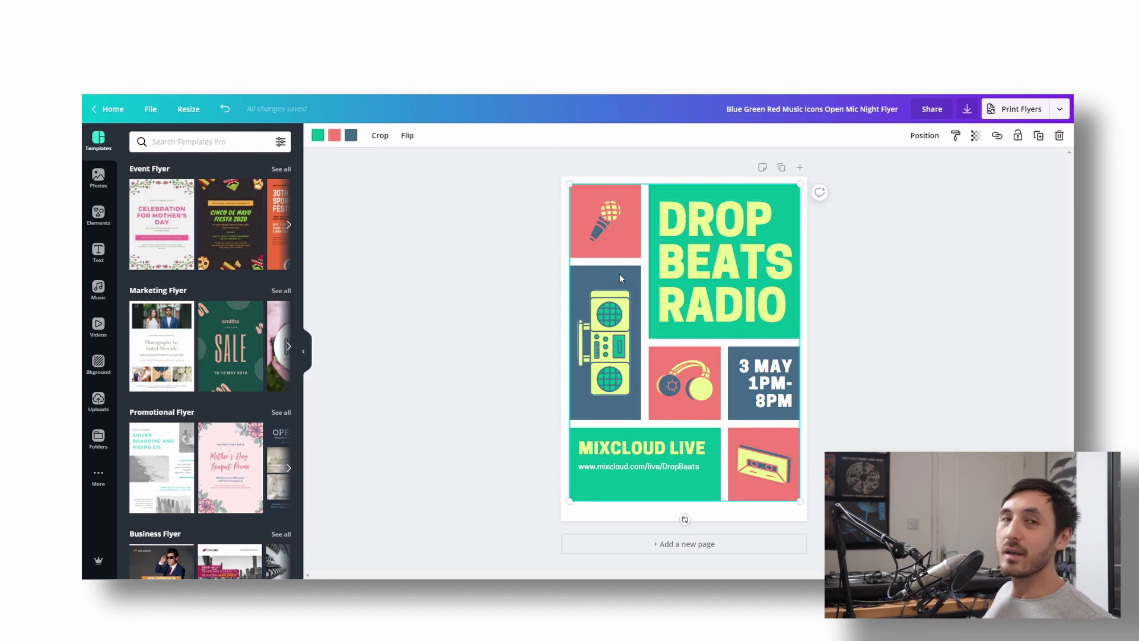
pyautogui.click(603, 218)
pyautogui.rightClick(603, 218)
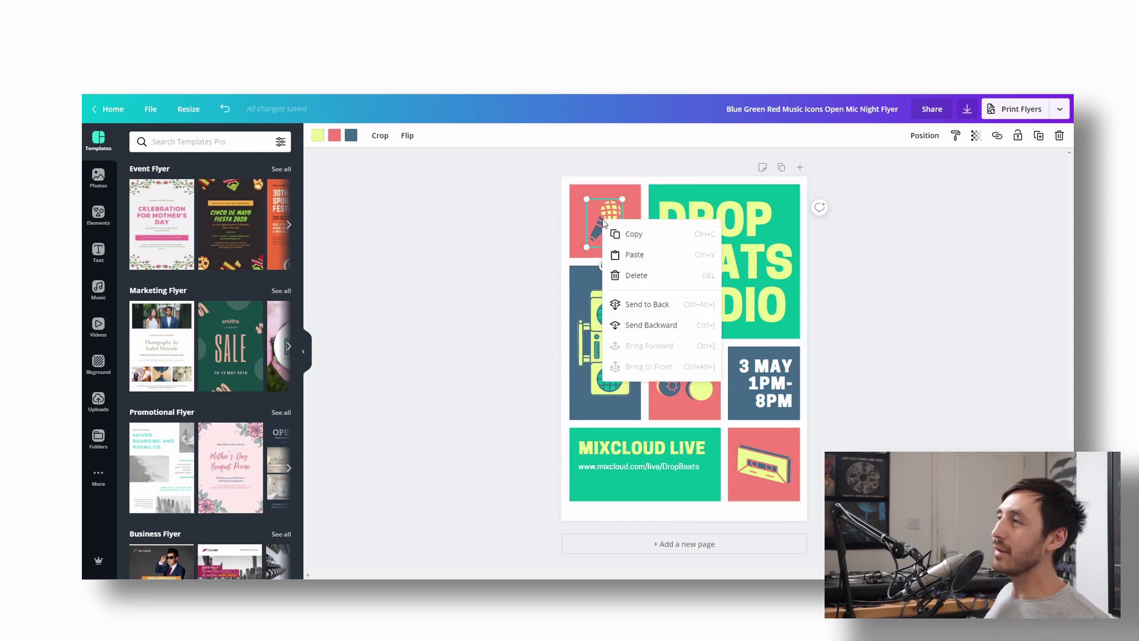
pyautogui.click(638, 305)
# Send the 3 MAY 1PM-8PM date text behind the blue tile
pyautogui.click(758, 356)
pyautogui.rightClick(760, 369)
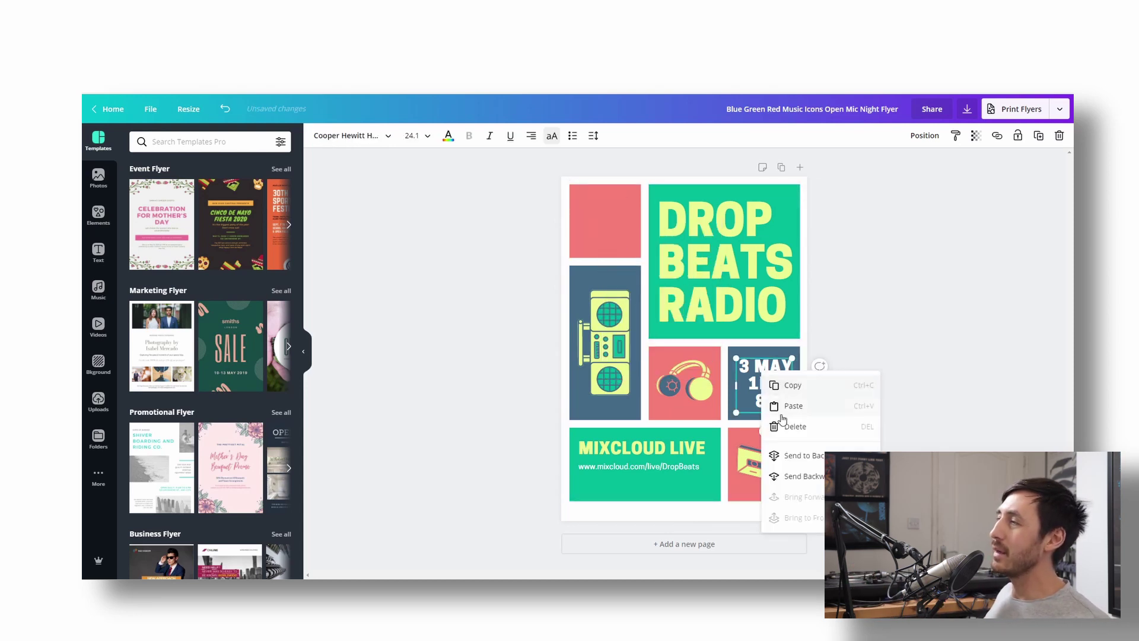
pyautogui.click(789, 455)
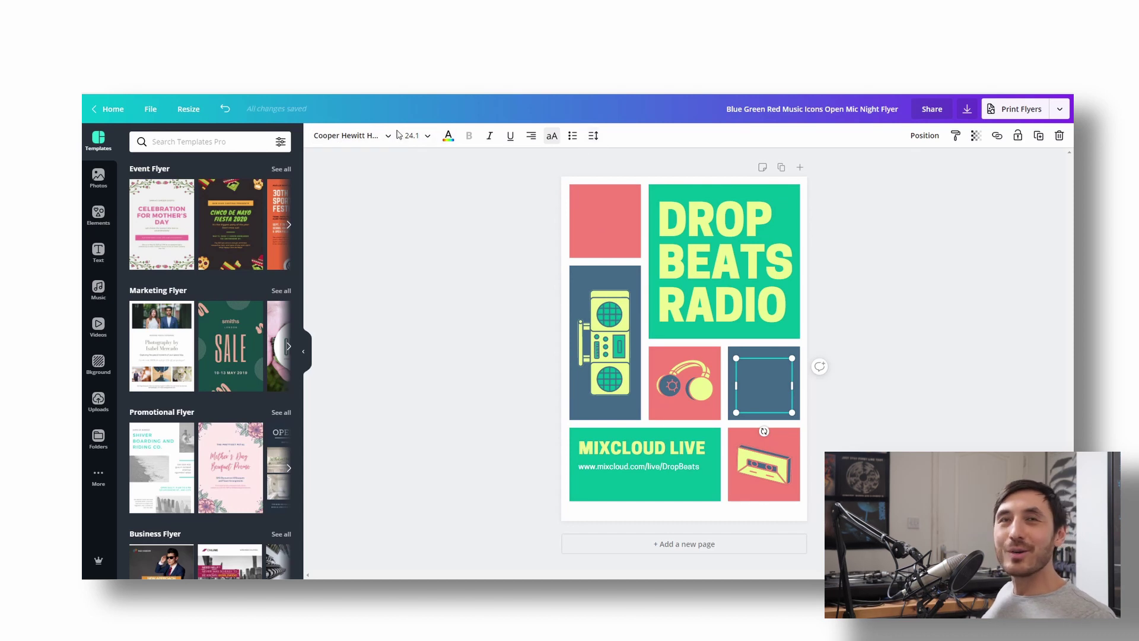
# Try aligning the square to the page's left edge, then undo it
pyautogui.click(929, 136)
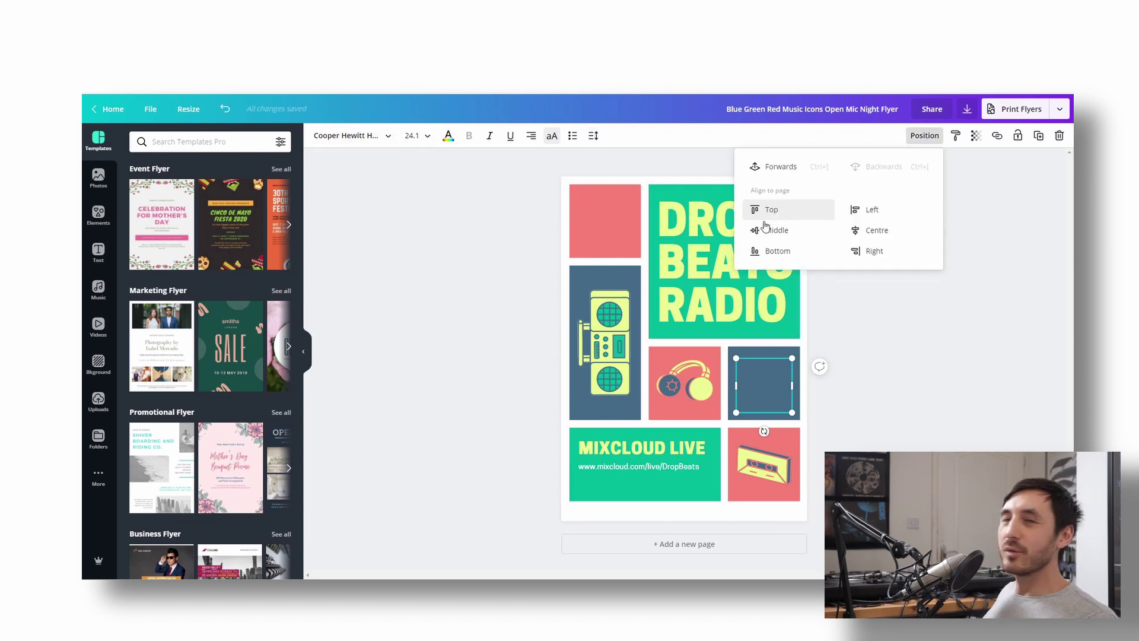
pyautogui.click(870, 213)
pyautogui.hotkey('ctrl', 'z')
pyautogui.click(954, 240)
# Lock the DROP BEATS RADIO text box and the grid of coloured blocks
pyautogui.click(792, 269)
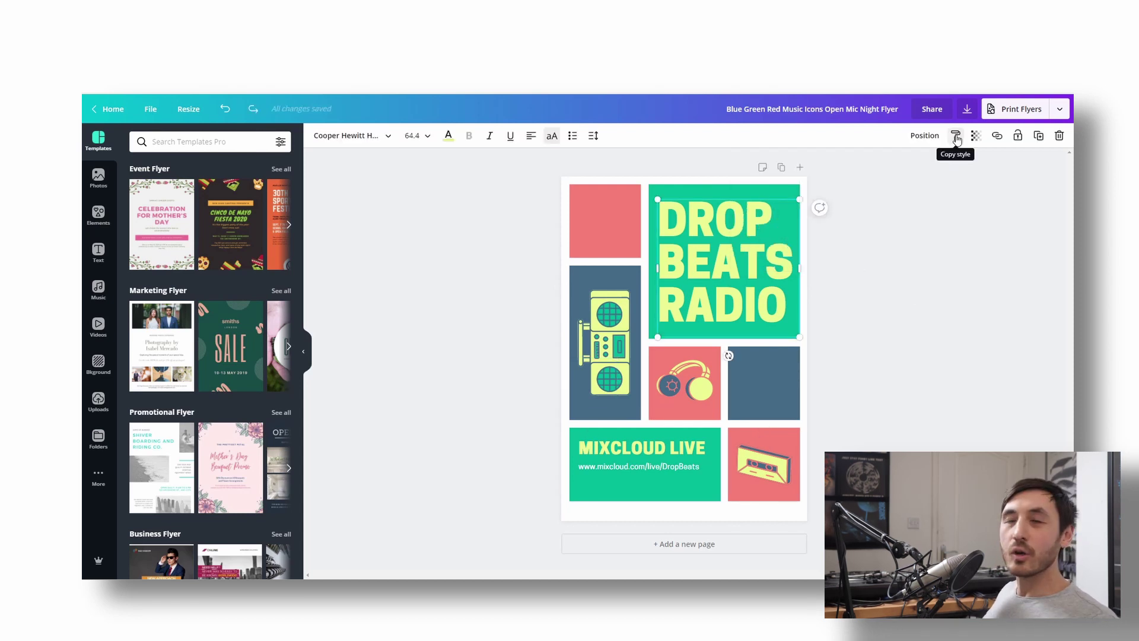
pyautogui.click(976, 135)
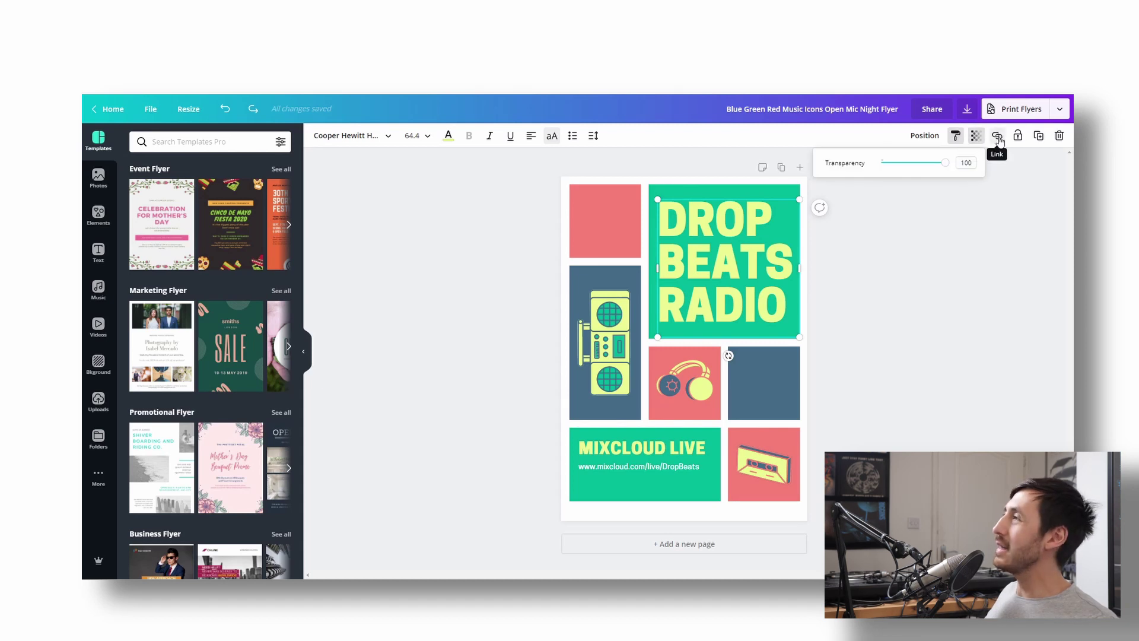
pyautogui.click(998, 137)
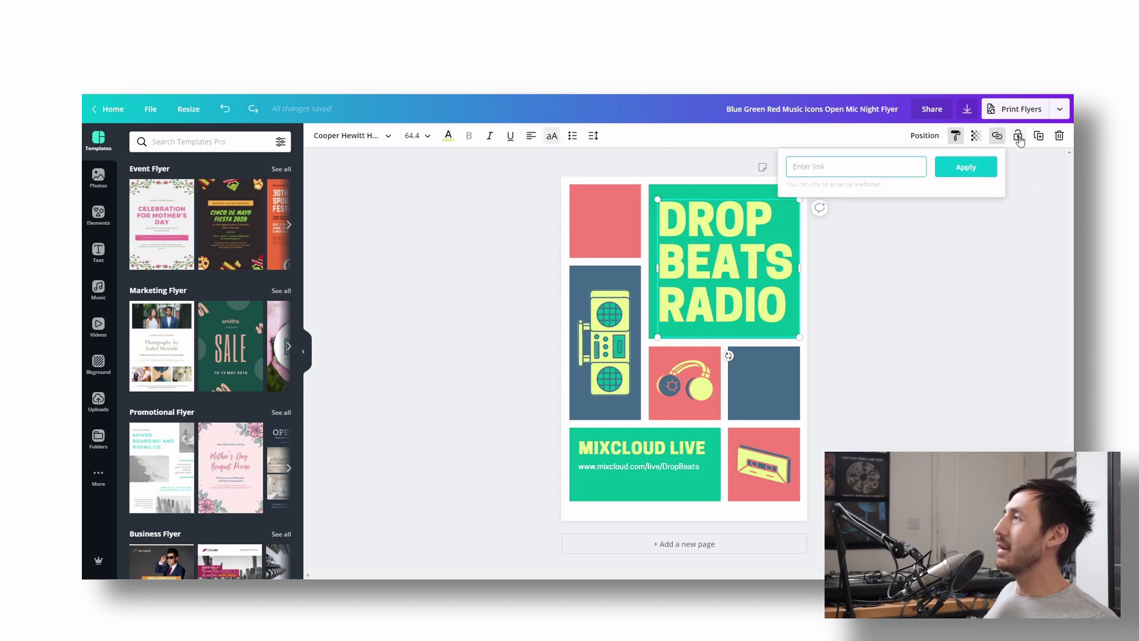
pyautogui.click(1018, 137)
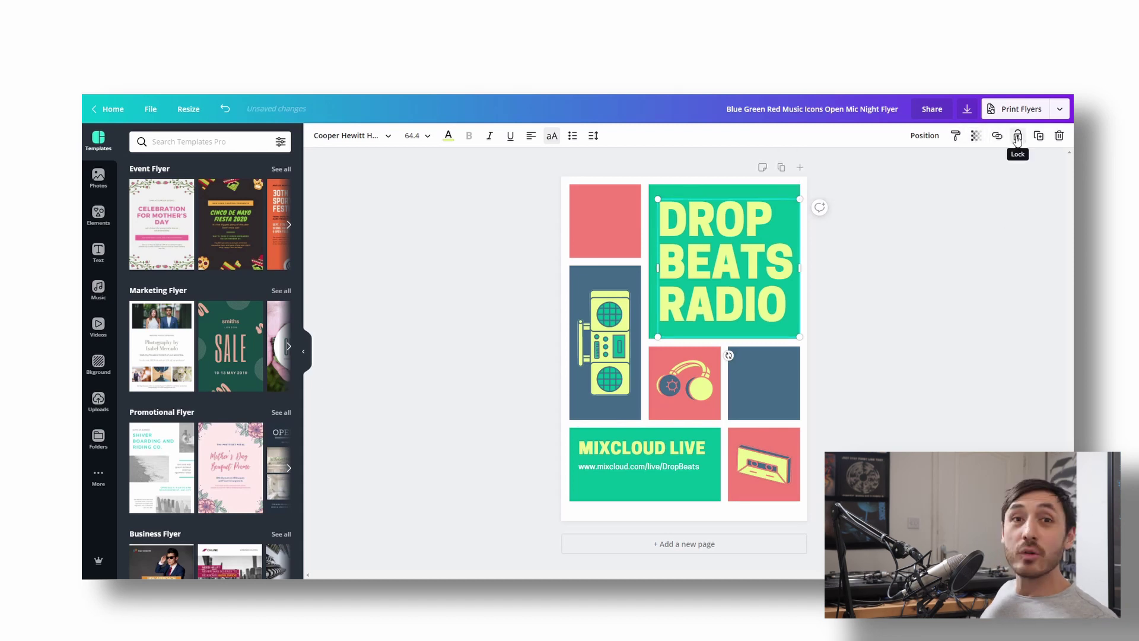
pyautogui.click(587, 190)
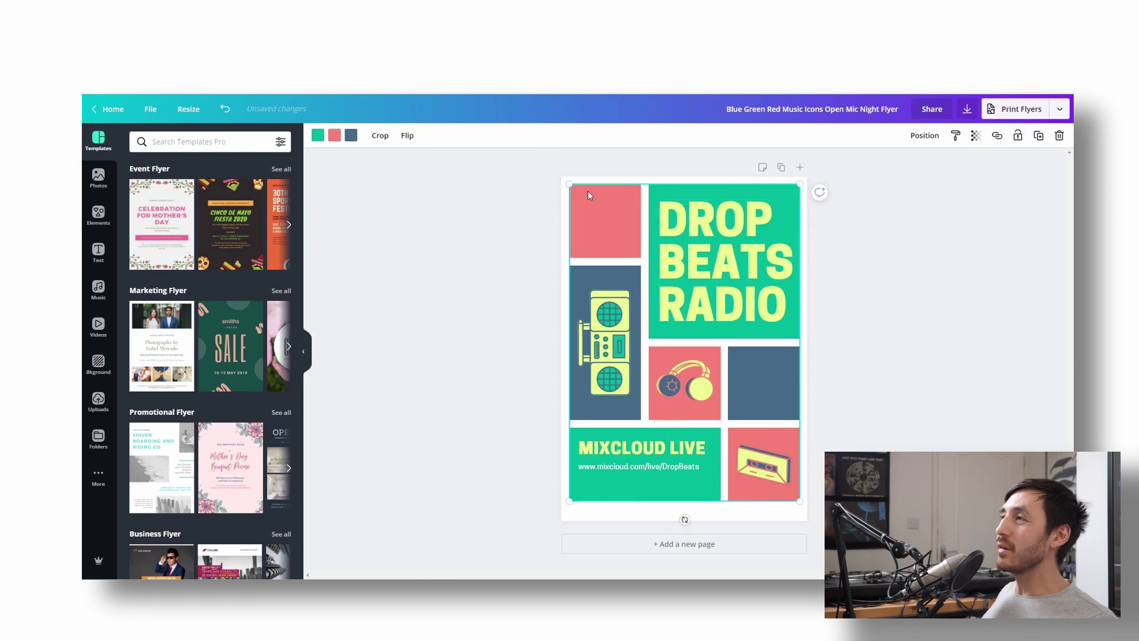
pyautogui.click(1018, 138)
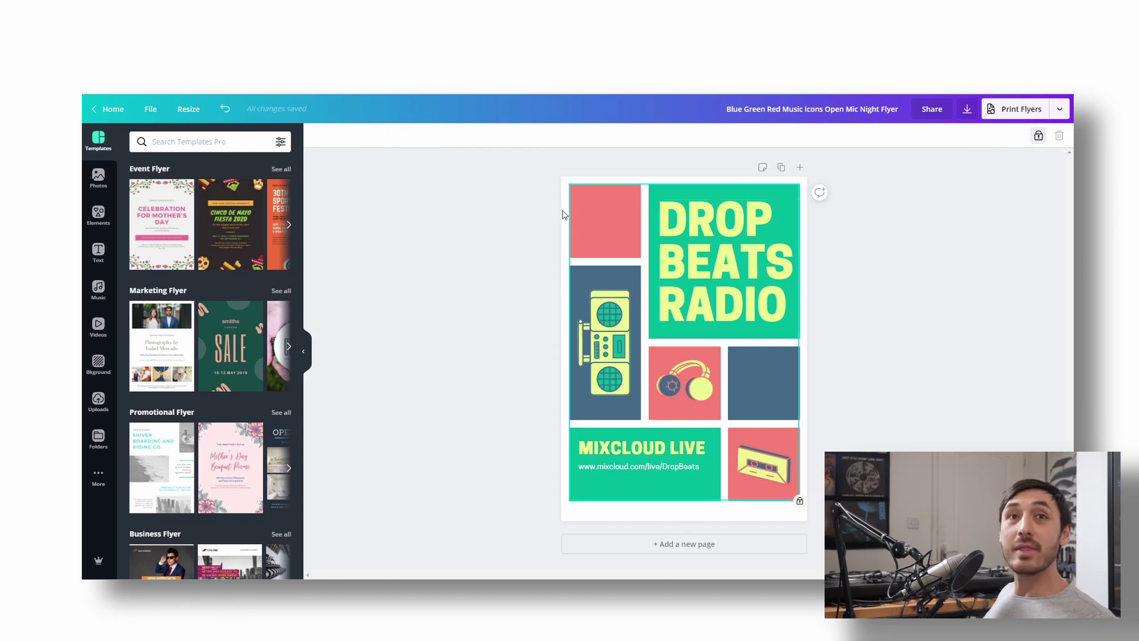
# Marquee-select all the flyer's text and icons and shift them left
pyautogui.moveTo(539, 211); pyautogui.dragTo(810, 510)
pyautogui.moveTo(730, 308)
pyautogui.mouseDown()
pyautogui.moveTo(848, 385)
pyautogui.moveTo(631, 308)
pyautogui.moveTo(839, 329)
pyautogui.moveTo(733, 307)
pyautogui.mouseUp()
pyautogui.rightClick(690, 268)
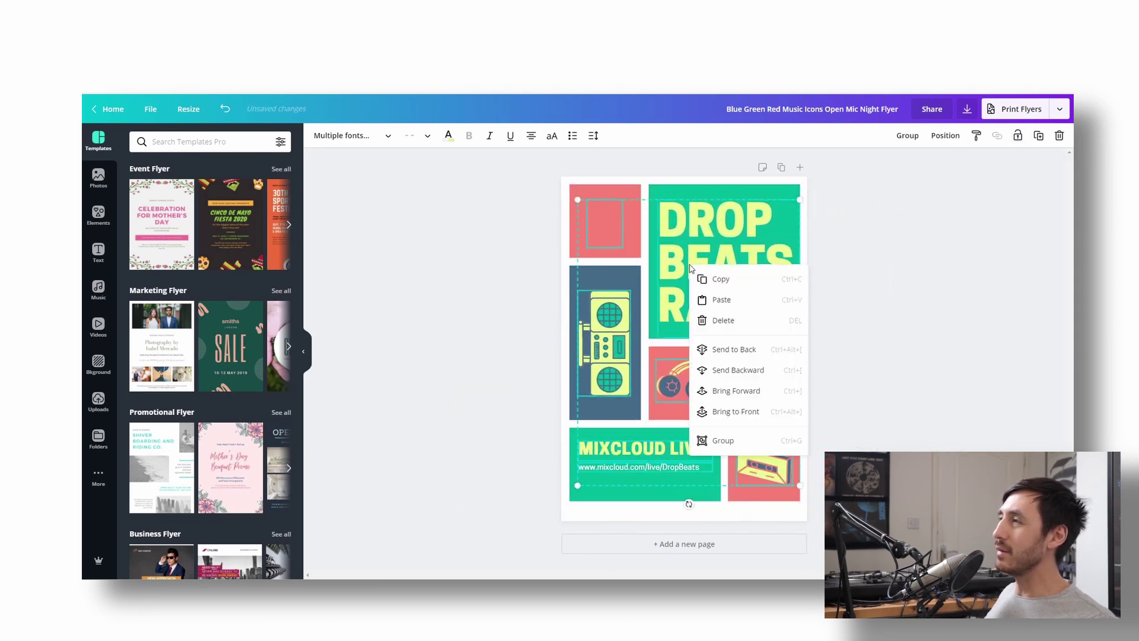
# Bring the selected text and icons in front of the colour tiles
pyautogui.click(736, 391)
pyautogui.press('Escape')
pyautogui.click(691, 255)
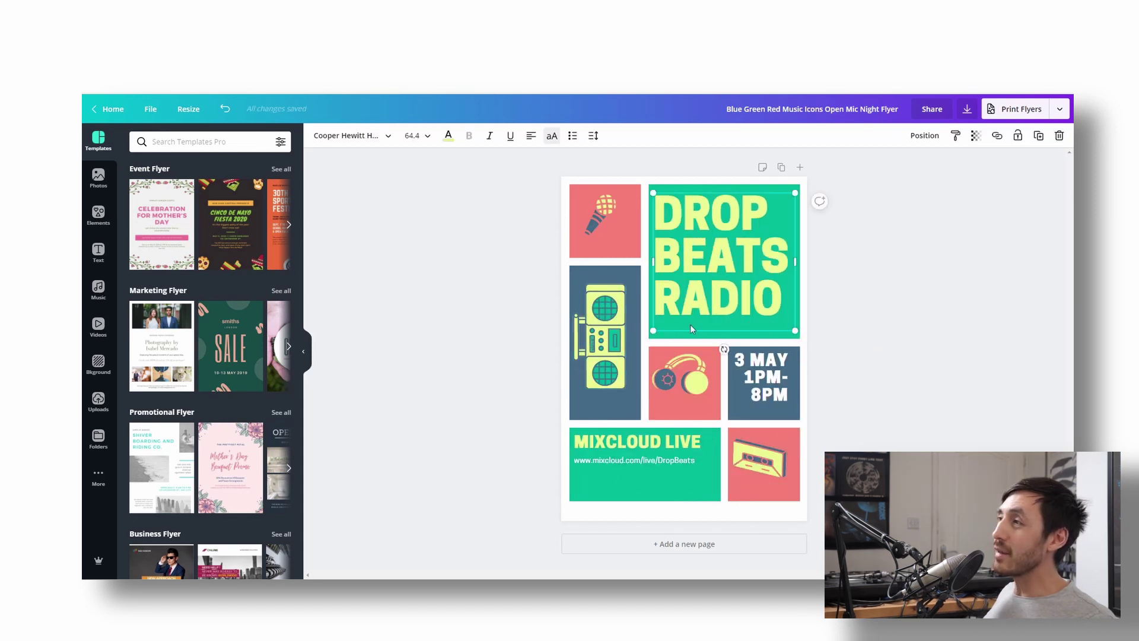
pyautogui.click(681, 363)
pyautogui.click(700, 311)
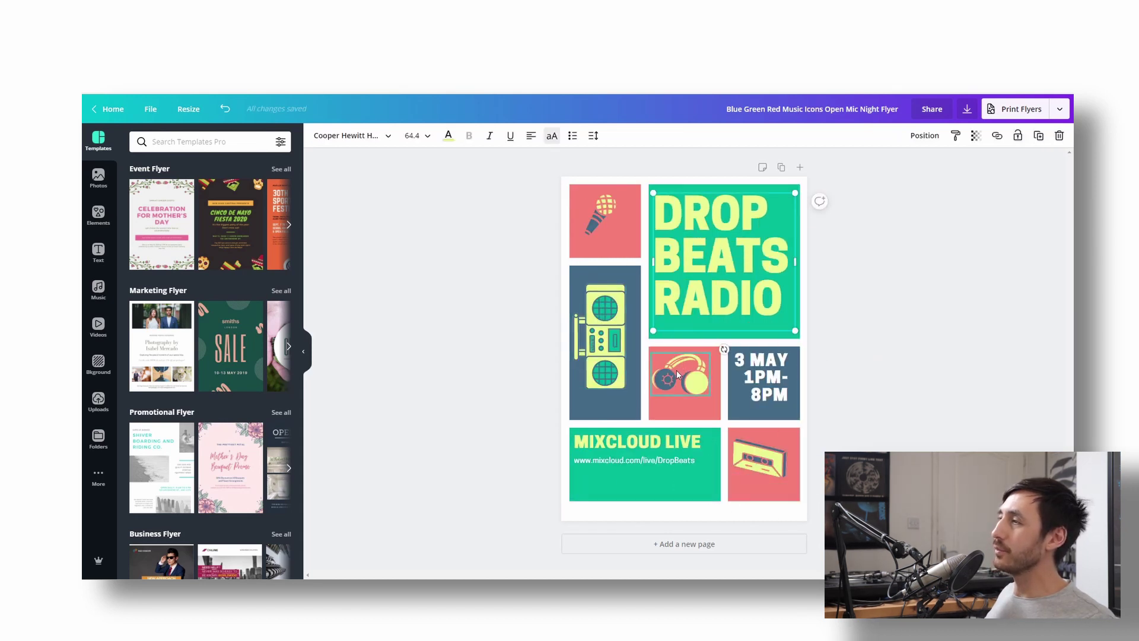
# Group the title, headphones and date, and drag the group
pyautogui.moveTo(902, 282); pyautogui.dragTo(681, 389)
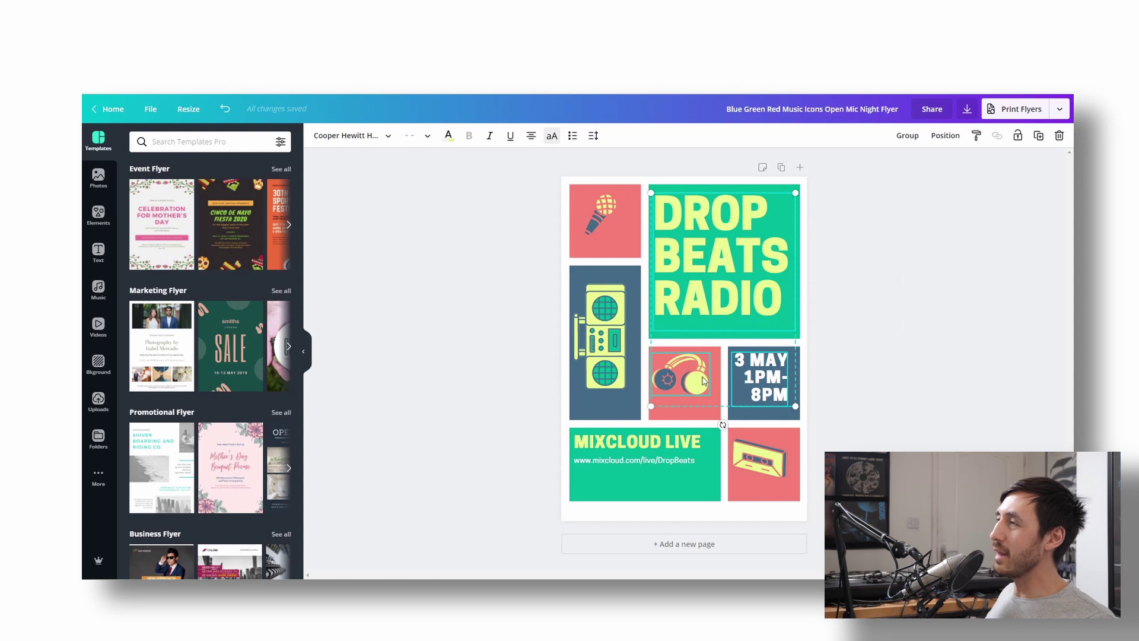
pyautogui.click(910, 141)
pyautogui.moveTo(729, 287)
pyautogui.mouseDown()
pyautogui.moveTo(770, 364)
pyautogui.moveTo(552, 299)
pyautogui.moveTo(718, 273)
pyautogui.moveTo(708, 291)
pyautogui.mouseUp()
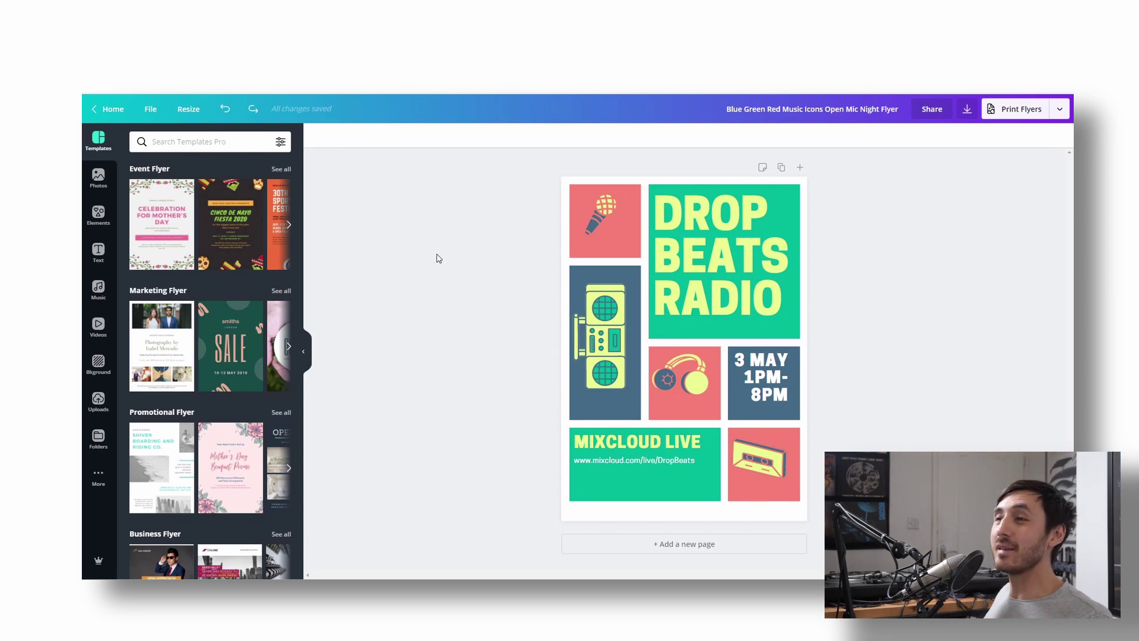
# Browse stock images in the Photos side panel
pyautogui.click(99, 178)
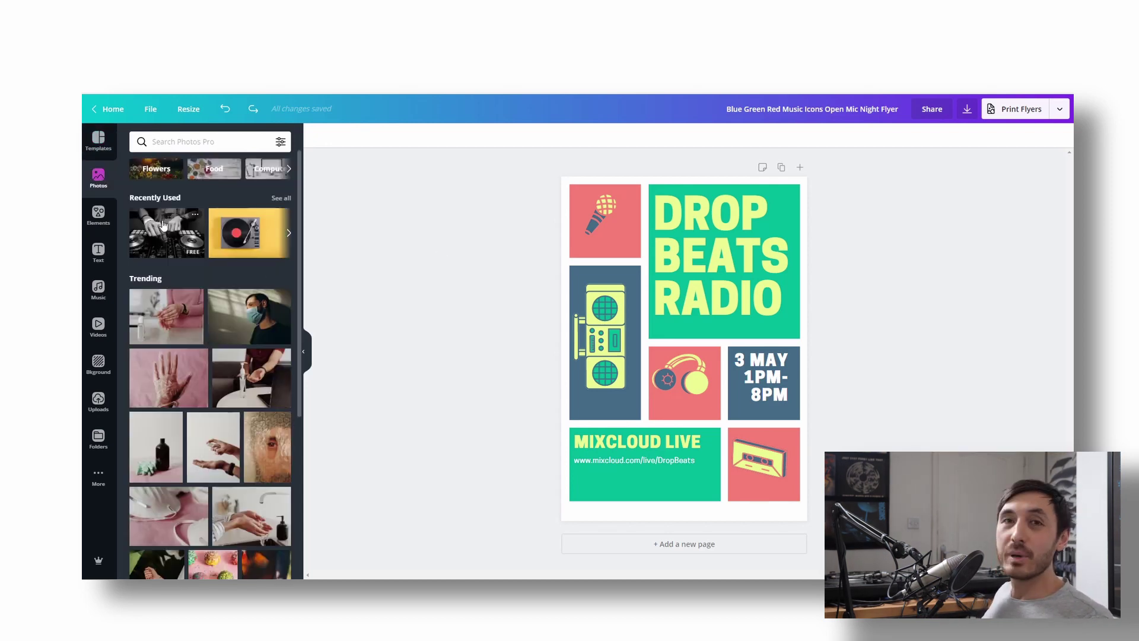
# Set the DJ photo as background, tilt a copy ~10° on the blue block, discard the turntable photo
pyautogui.moveTo(154, 225); pyautogui.dragTo(613, 335)
pyautogui.moveTo(157, 229); pyautogui.dragTo(571, 259)
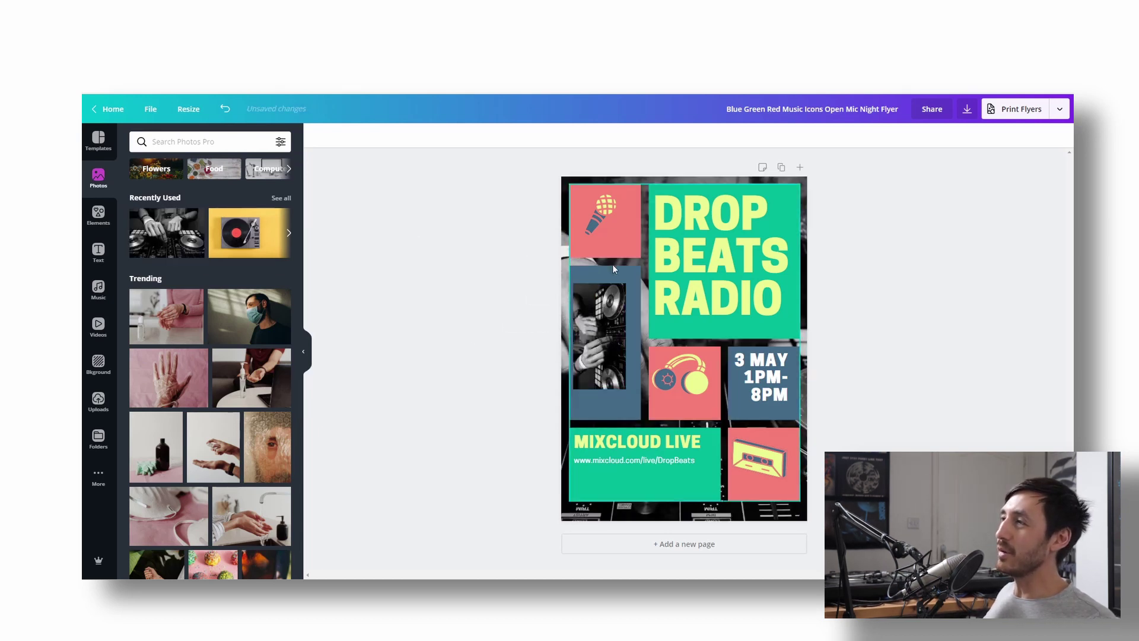
pyautogui.click(613, 342)
pyautogui.moveTo(598, 404)
pyautogui.mouseDown()
pyautogui.moveTo(586, 402)
pyautogui.moveTo(612, 403)
pyautogui.mouseUp()
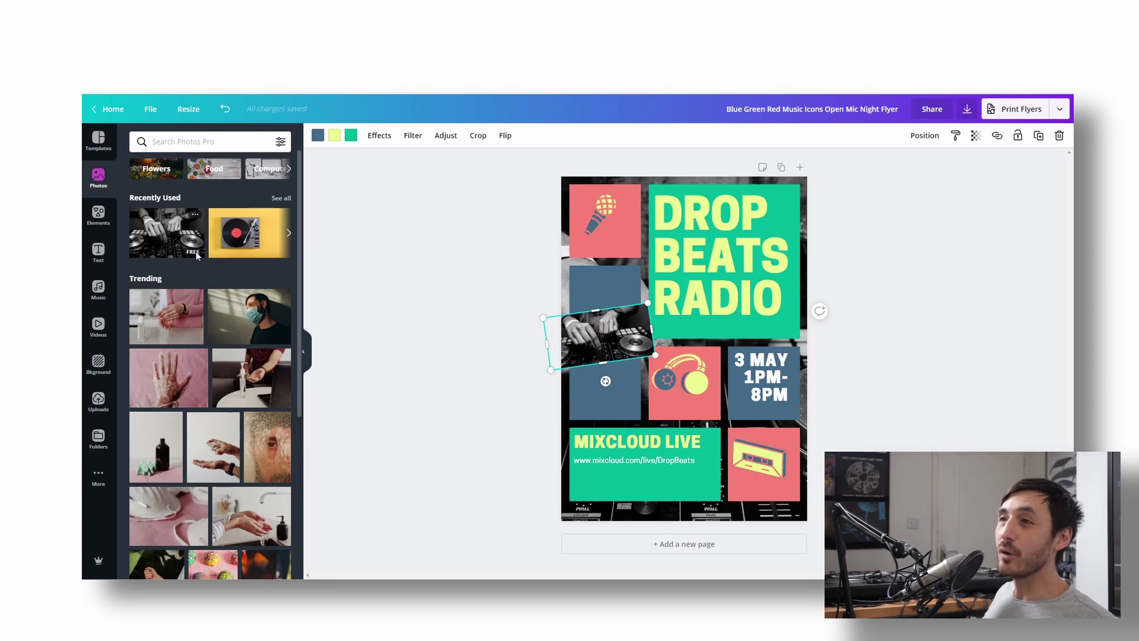
pyautogui.click(229, 252)
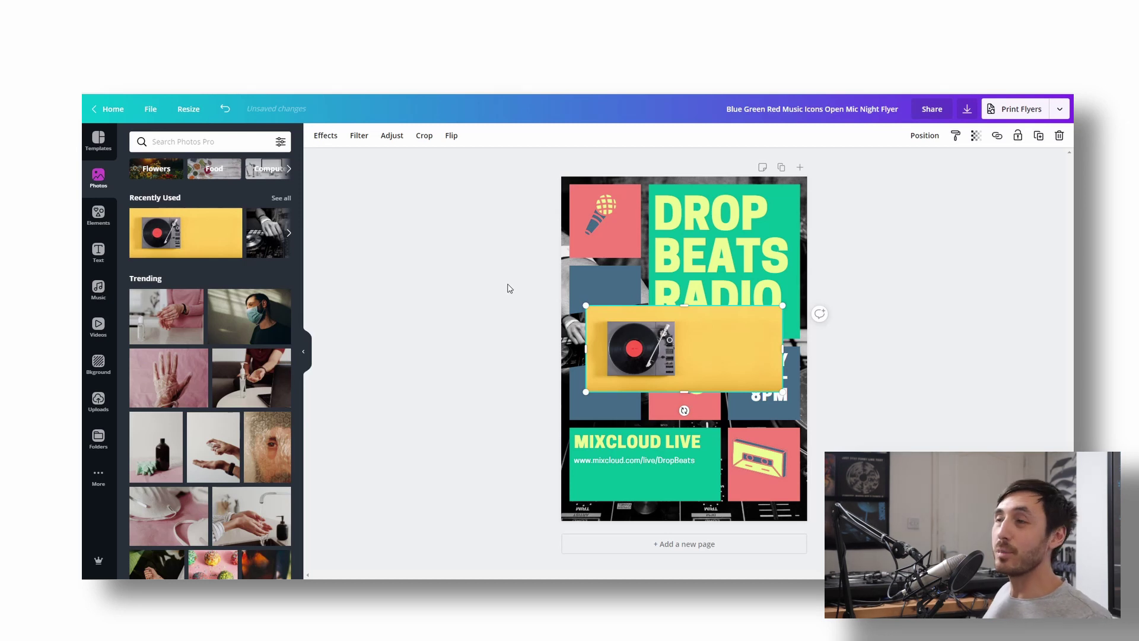
pyautogui.press('Delete')
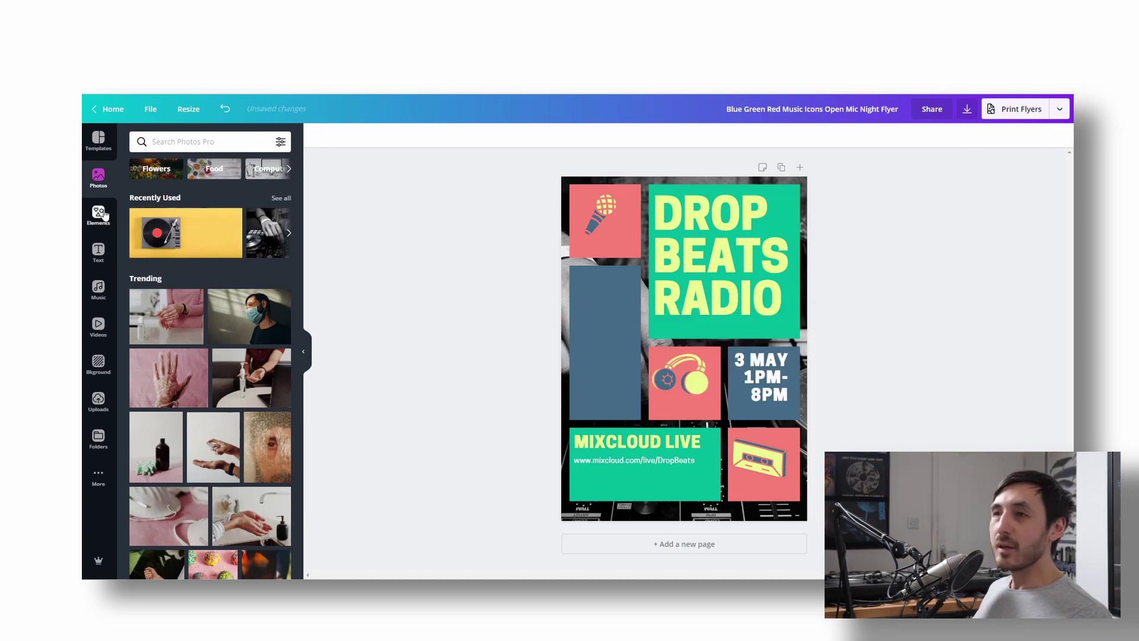
# Browse the Elements panel's Grids and Stickers without adding anything to the flyer
pyautogui.click(99, 215)
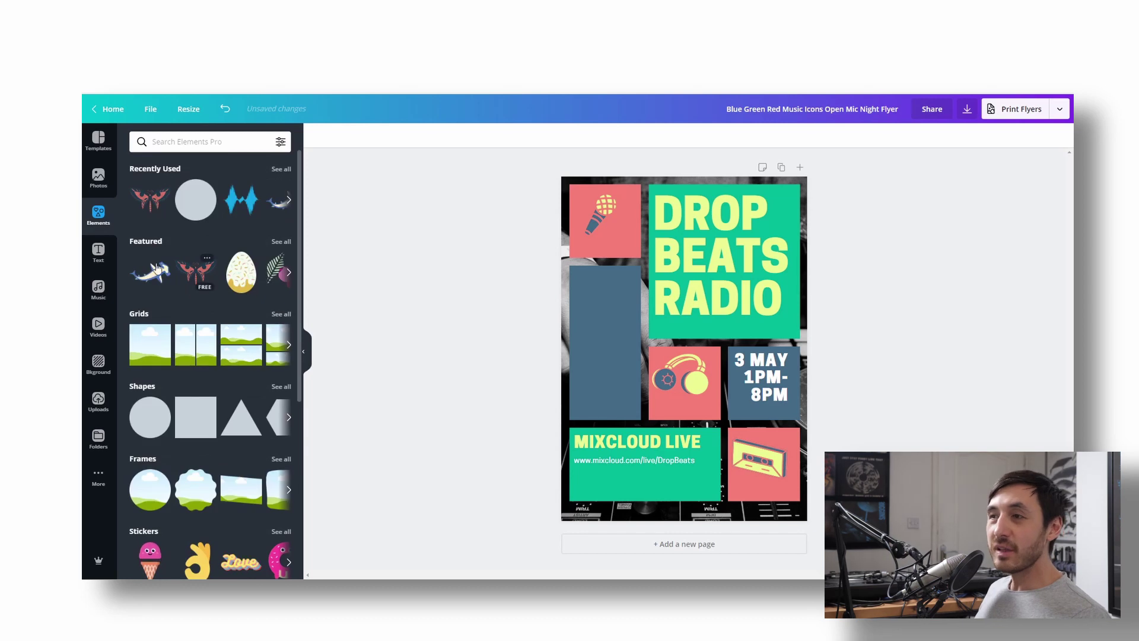
pyautogui.moveTo(154, 276)
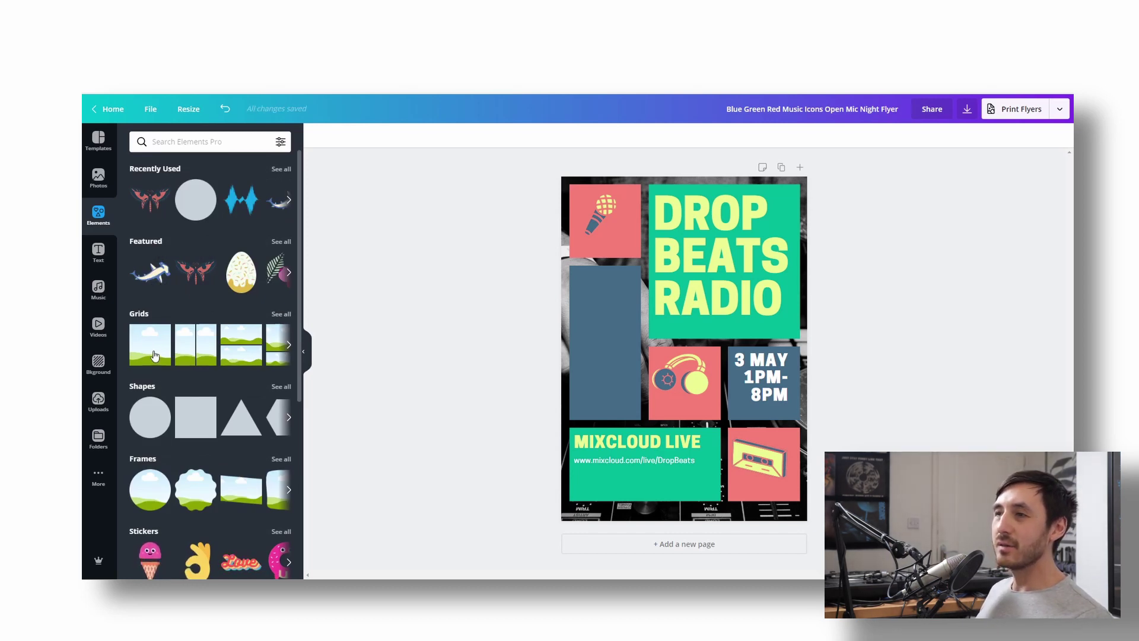
pyautogui.moveTo(150, 344); pyautogui.dragTo(509, 323)
pyautogui.scroll(-3, 202, 422)
pyautogui.moveTo(151, 401)
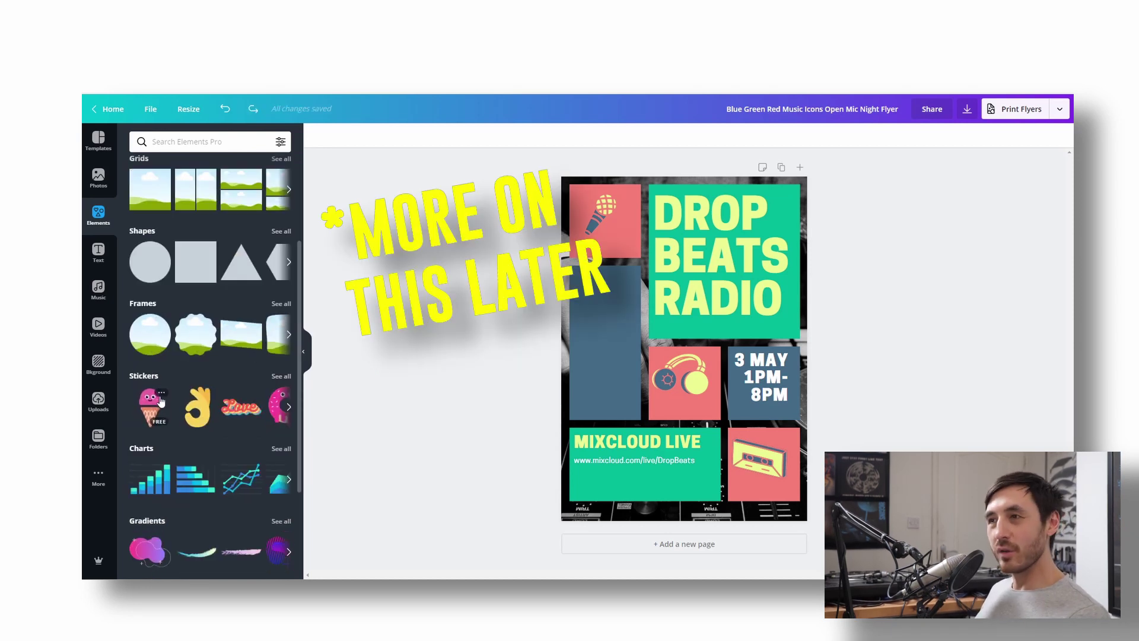
# Ungroup and delete the old radio title, headphones icon and date
pyautogui.click(99, 252)
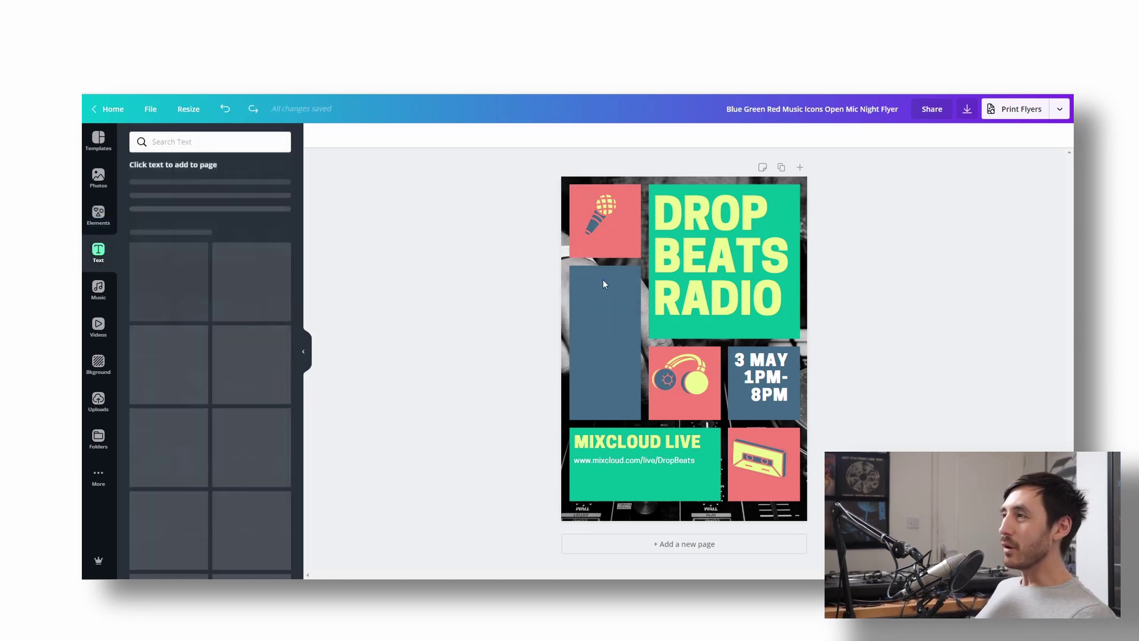
pyautogui.click(688, 267)
pyautogui.rightClick(691, 267)
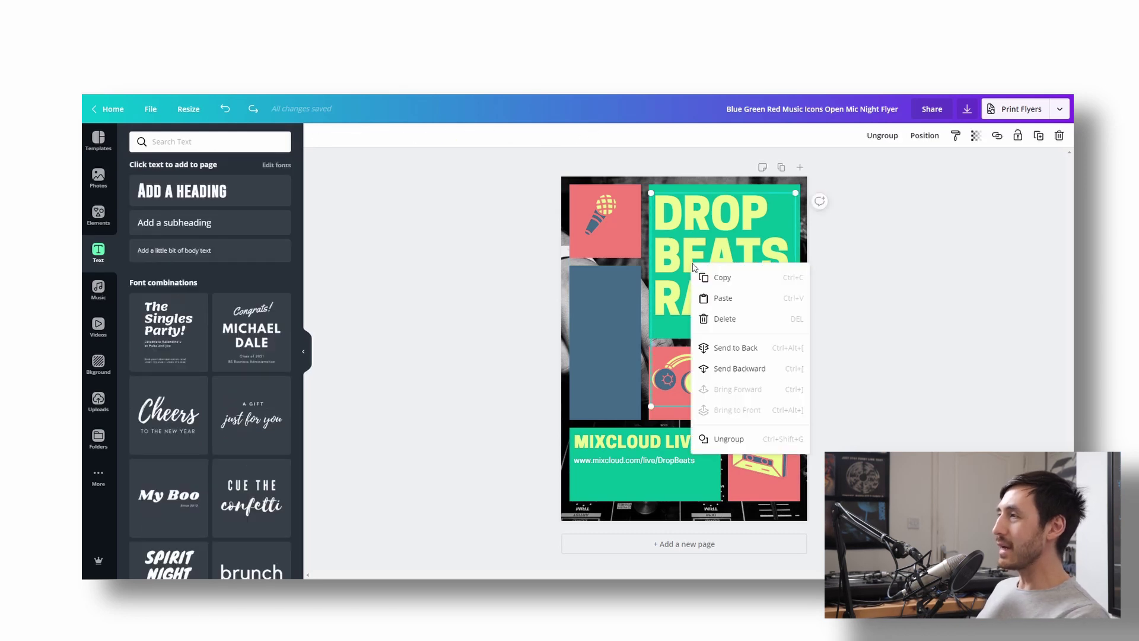
pyautogui.hotkey('ctrl', 'shift', 'g')
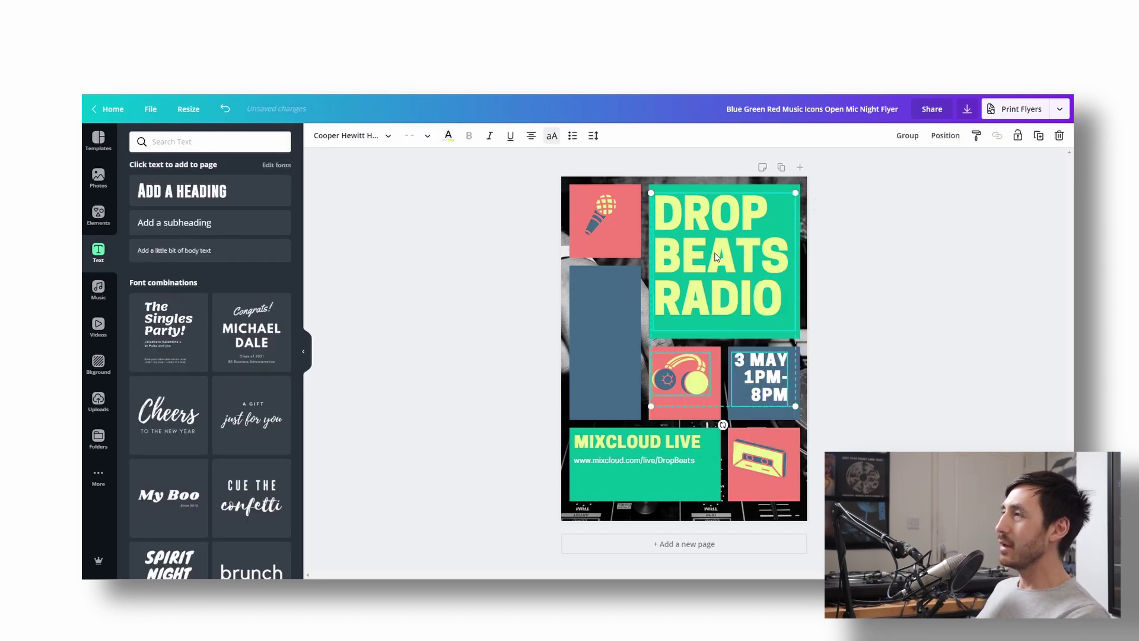
pyautogui.press('Delete')
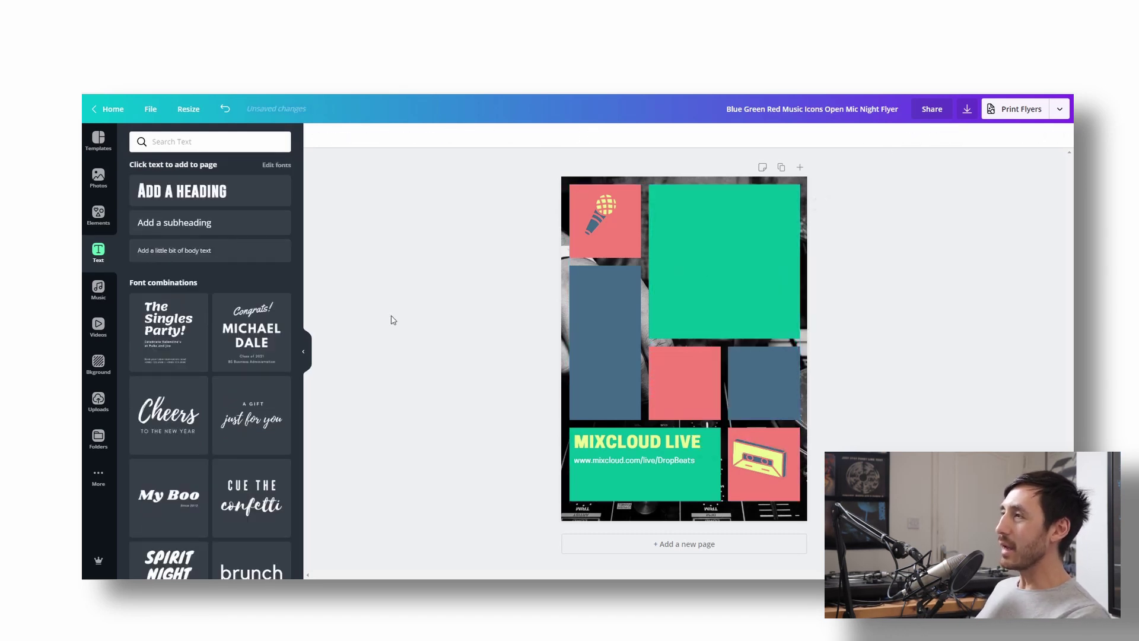
# Place the Congrats! text combination on the green box, ungrouped, with its class line removed
pyautogui.click(183, 204)
pyautogui.hotkey('ctrl', 'z')
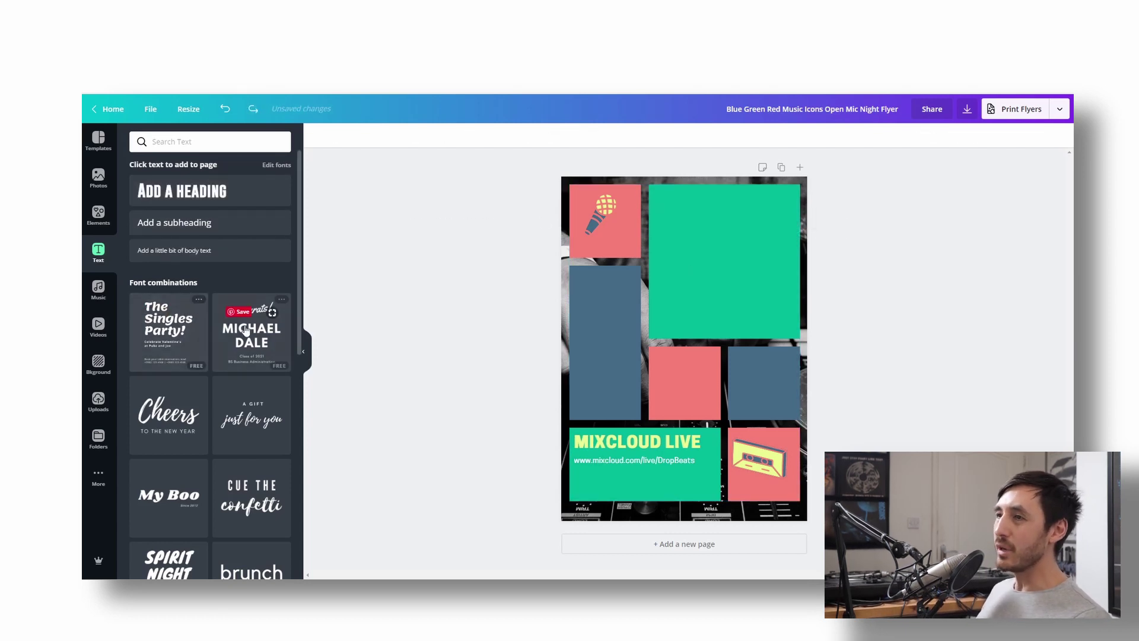
pyautogui.moveTo(238, 331); pyautogui.dragTo(712, 280)
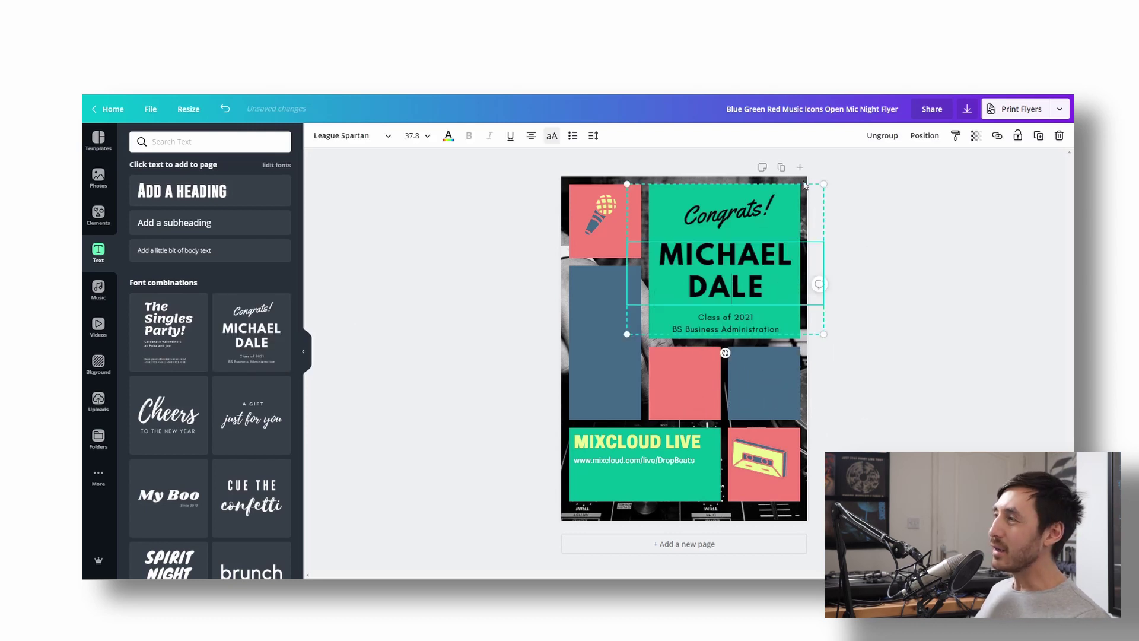
pyautogui.click(880, 140)
pyautogui.click(728, 324)
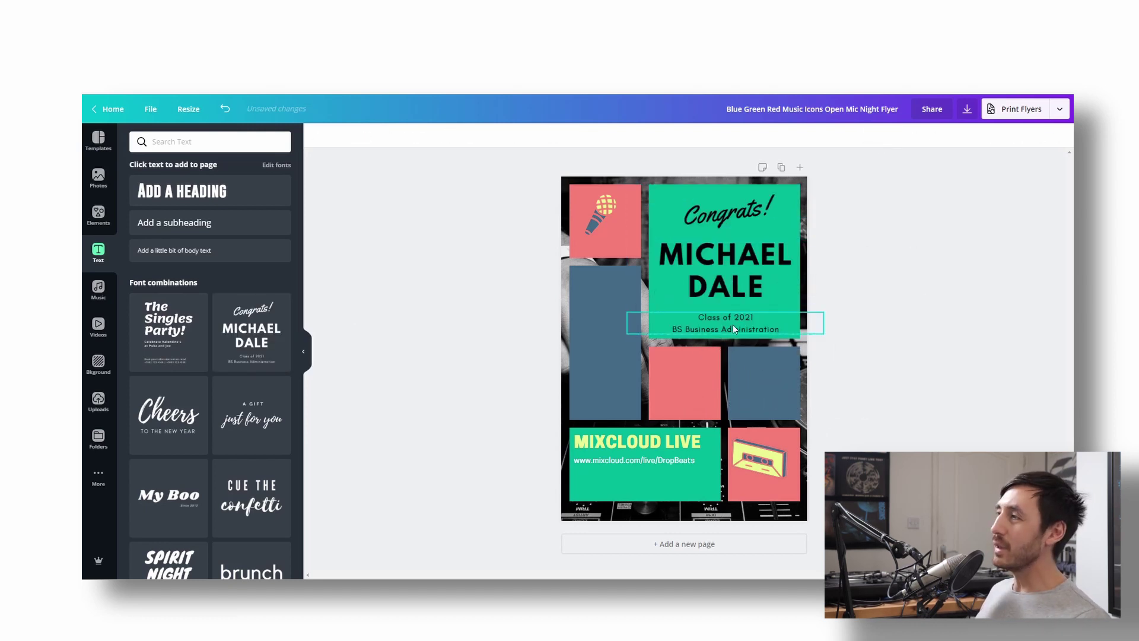
pyautogui.press('Delete')
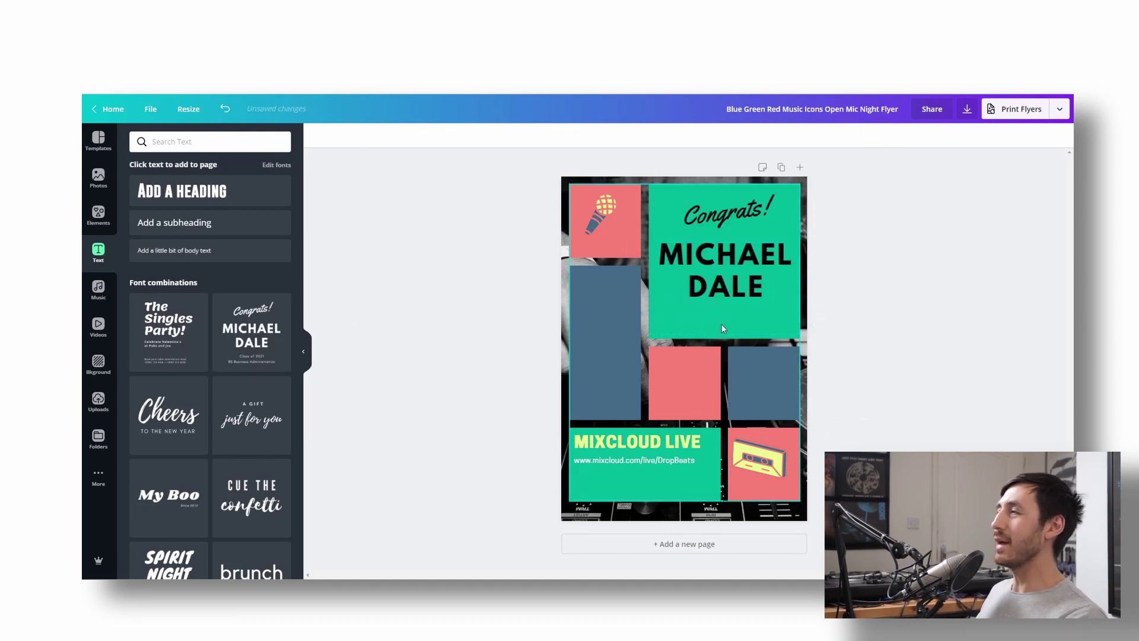
pyautogui.click(98, 290)
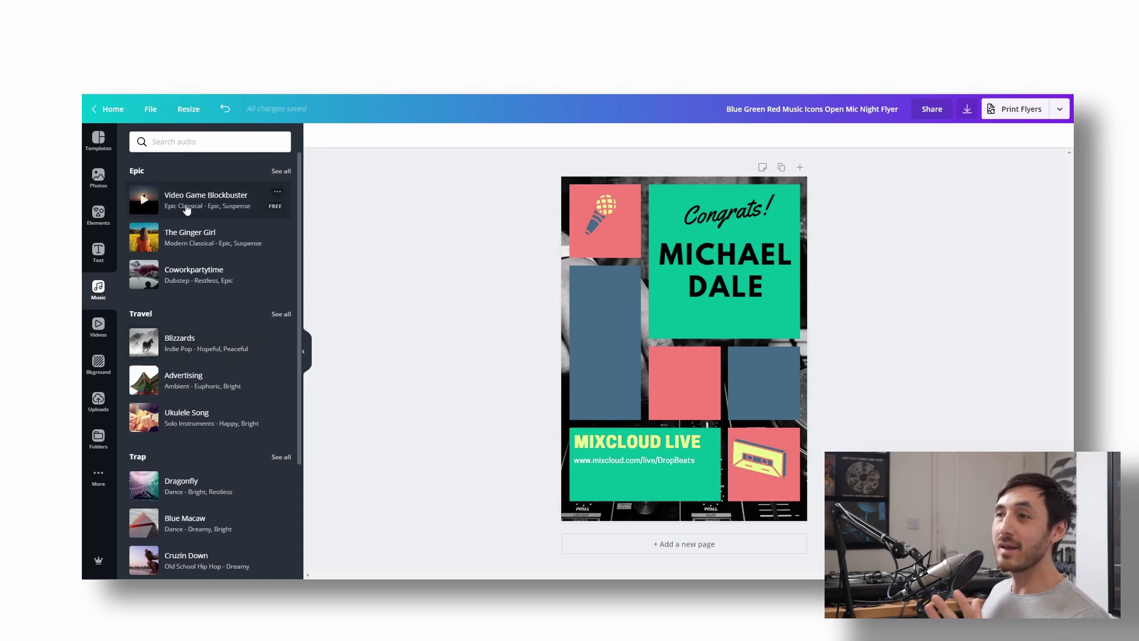
# Look through the stock videos, then scroll the background collections like Gradients and Textures
pyautogui.click(99, 327)
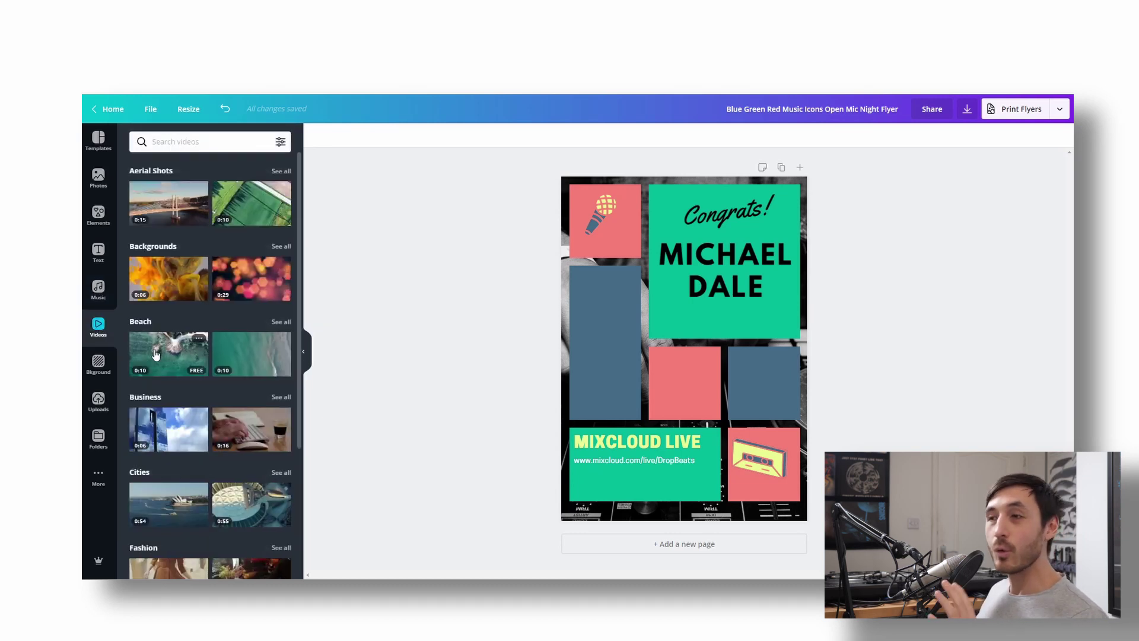
pyautogui.click(96, 364)
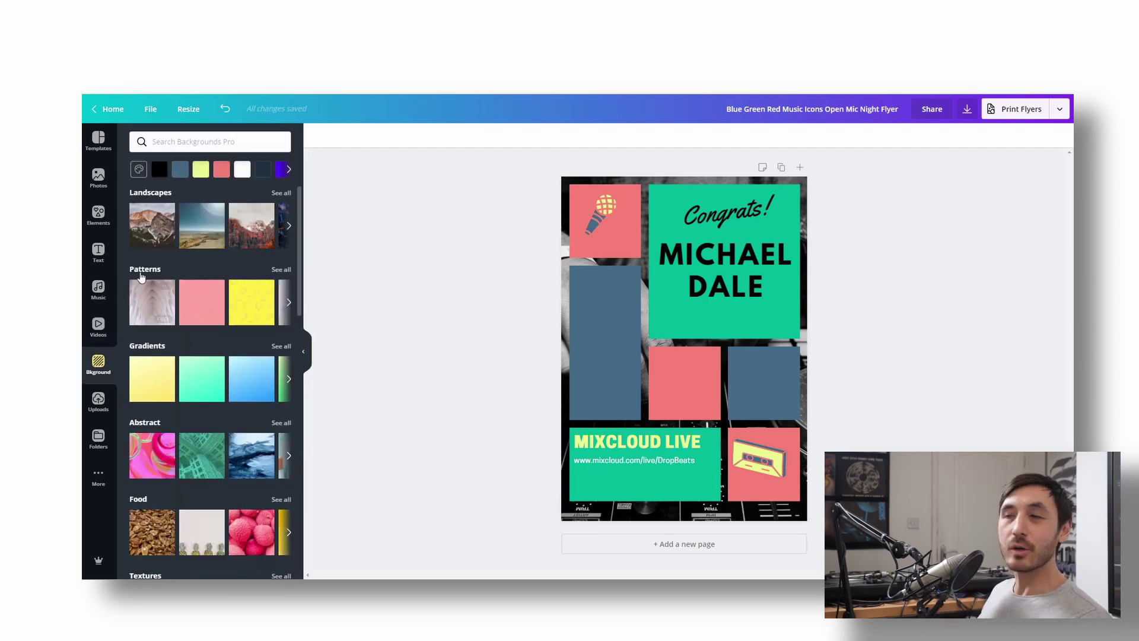
pyautogui.scroll(-1, 153, 392)
pyautogui.scroll(-3, 156, 386)
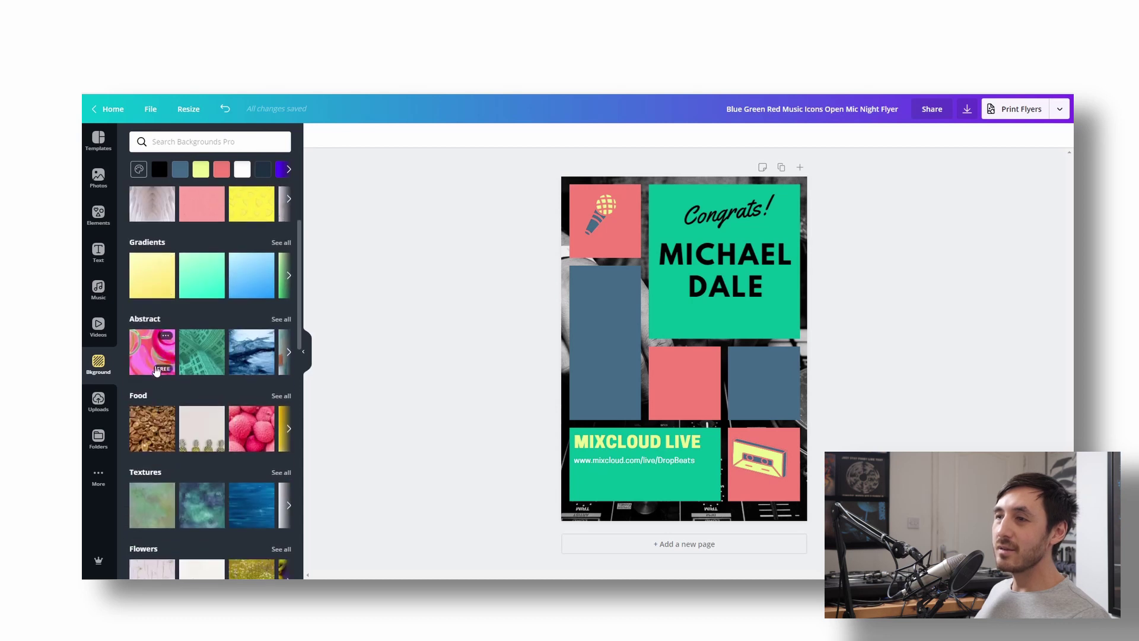
pyautogui.scroll(-2, 160, 376)
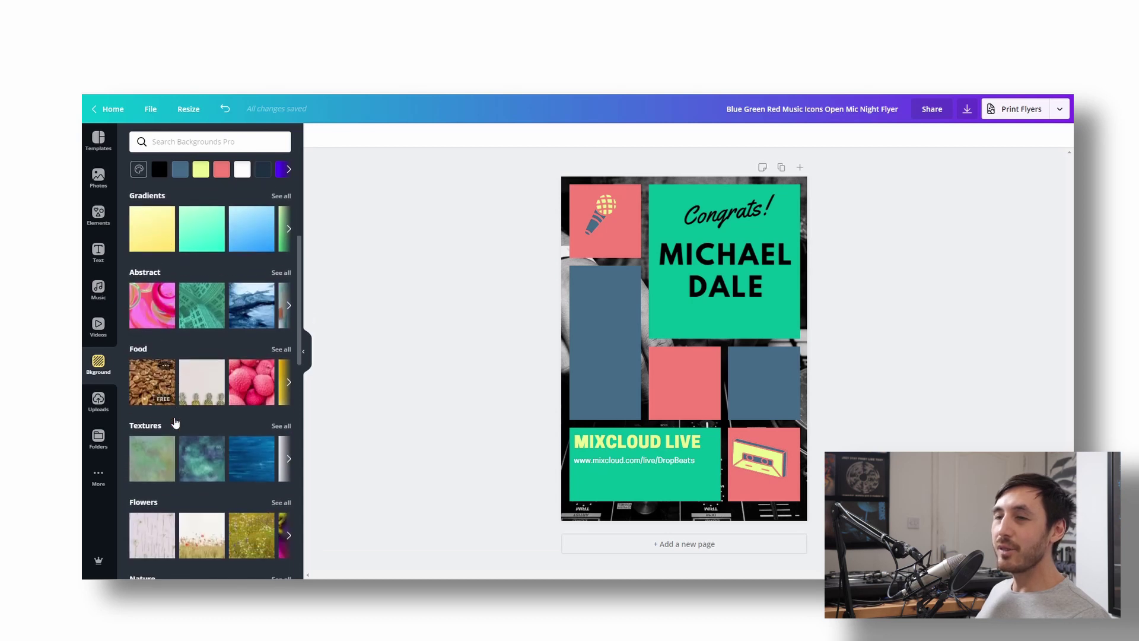
# Scroll through the uploaded images, then view the saved folders
pyautogui.click(105, 401)
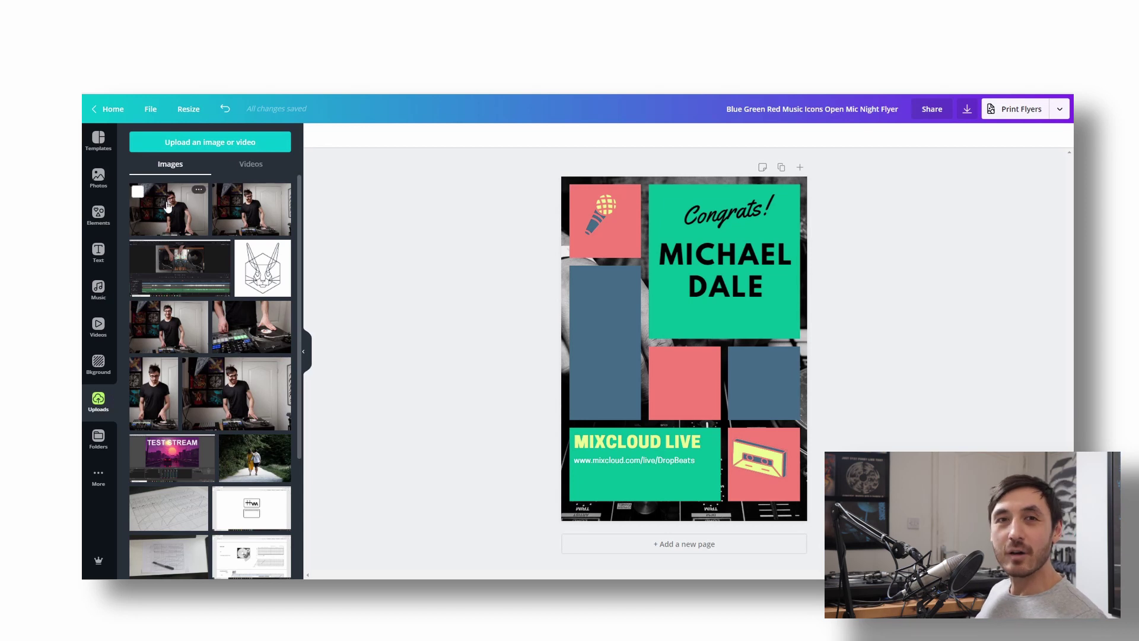
pyautogui.scroll(-4, 190, 296)
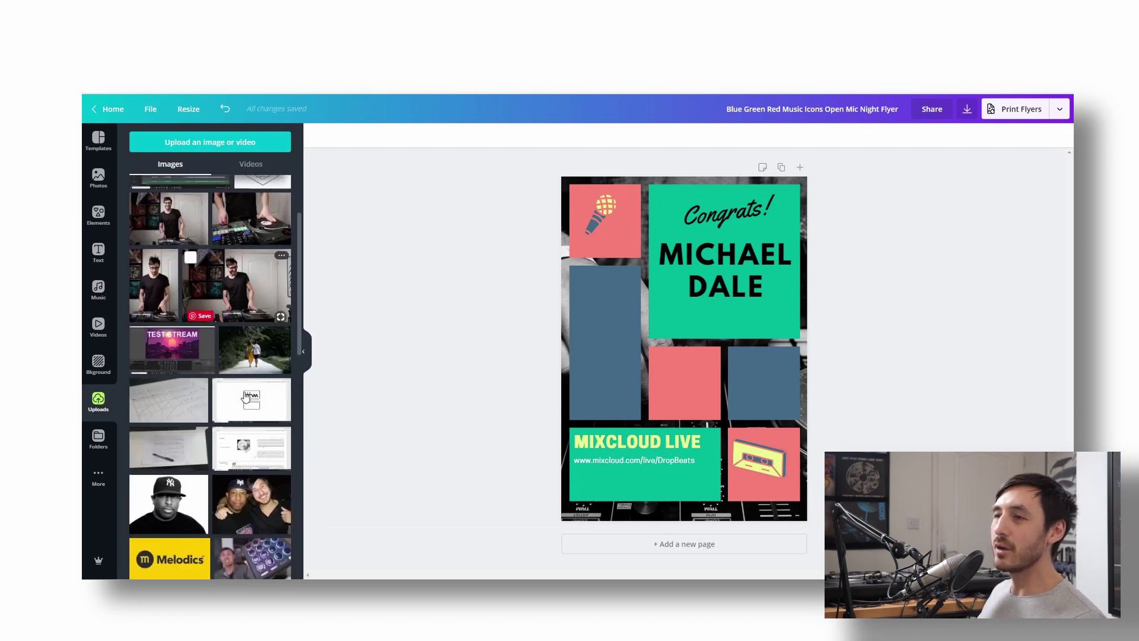
pyautogui.scroll(-3, 196, 403)
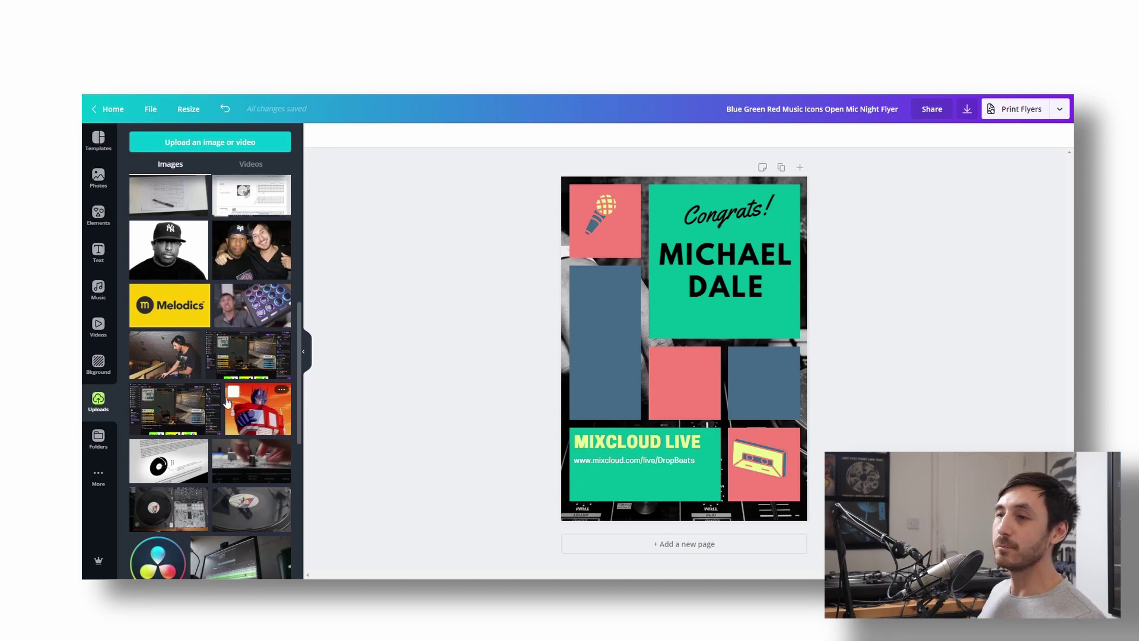
pyautogui.click(98, 440)
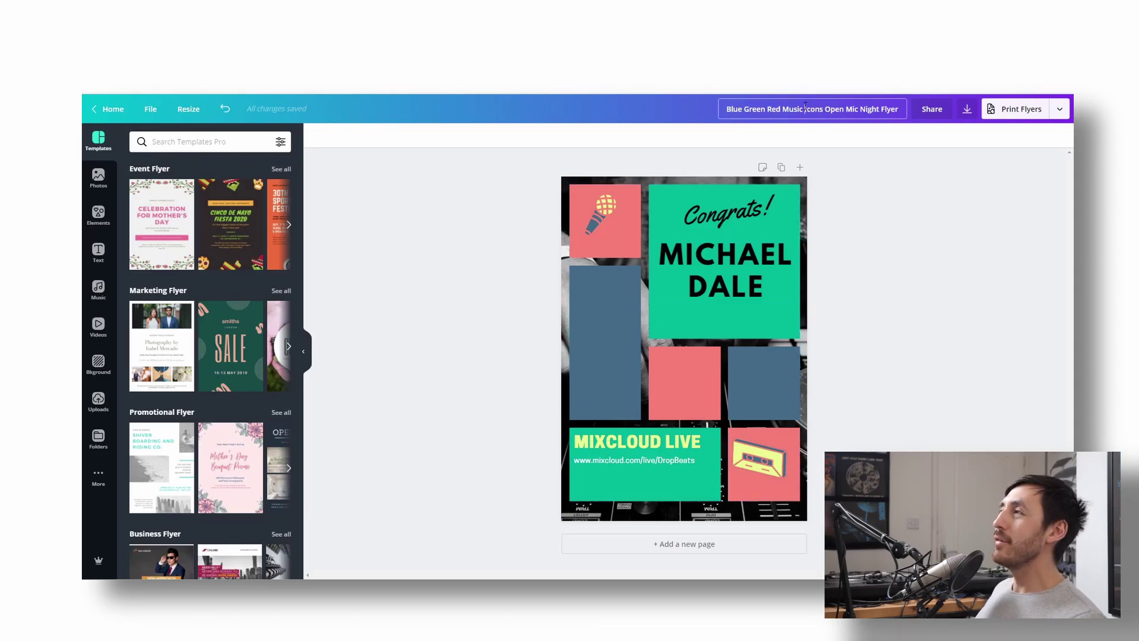
# Retitle the design from the Open Mic Night Flyer name to 'Stream idea'
pyautogui.click(727, 110)
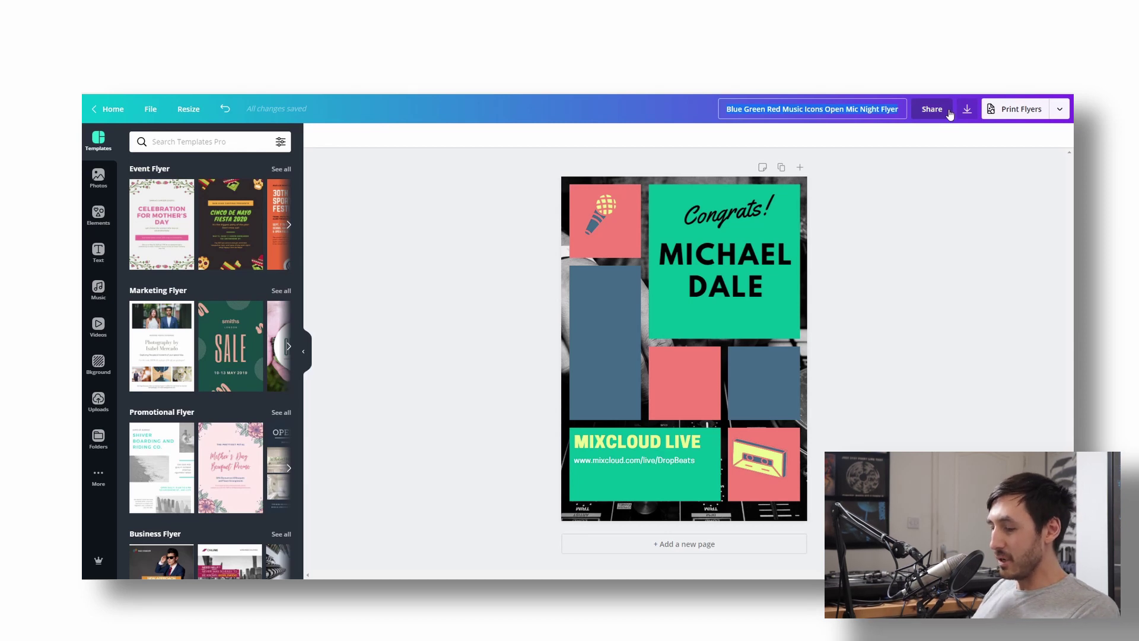
pyautogui.write('Stream')
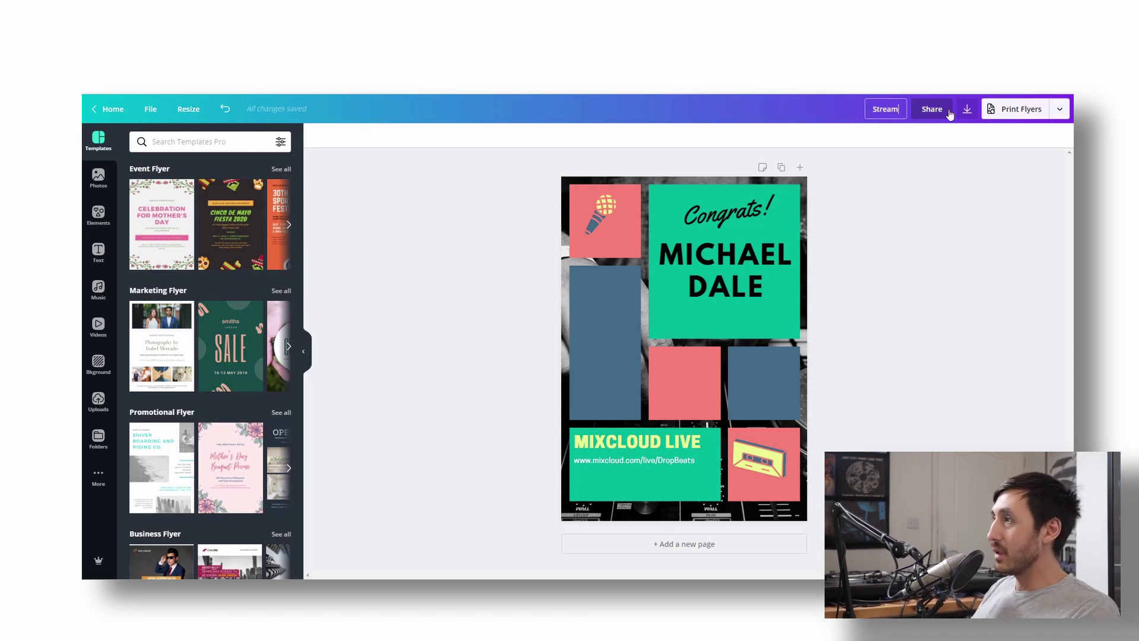
pyautogui.press('Return')
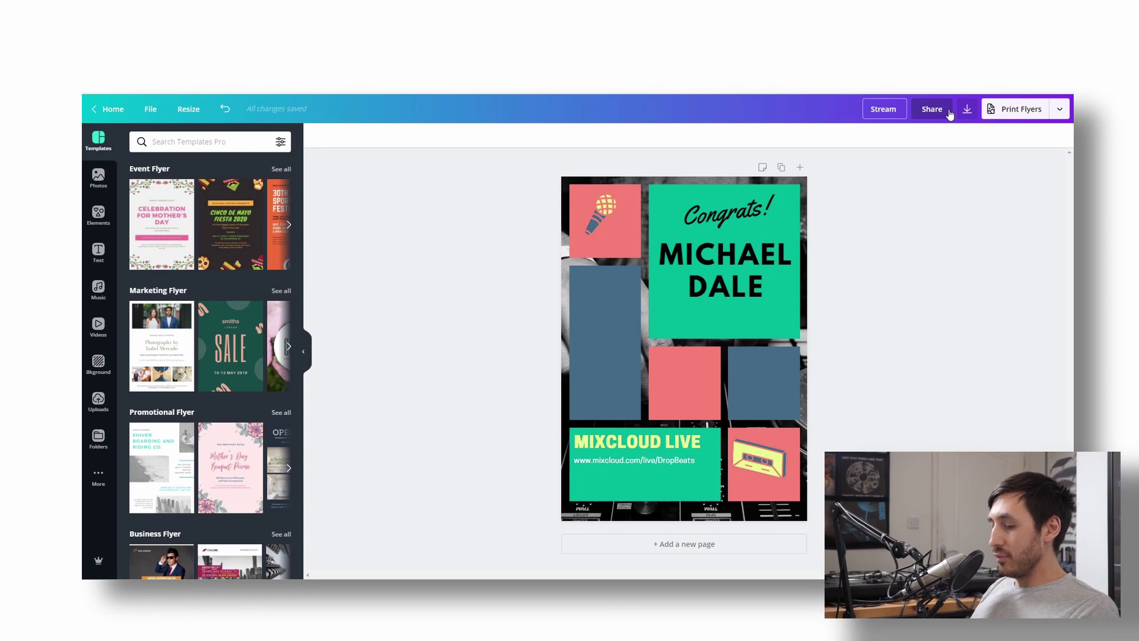
pyautogui.write('ream idea')
pyautogui.press('Return')
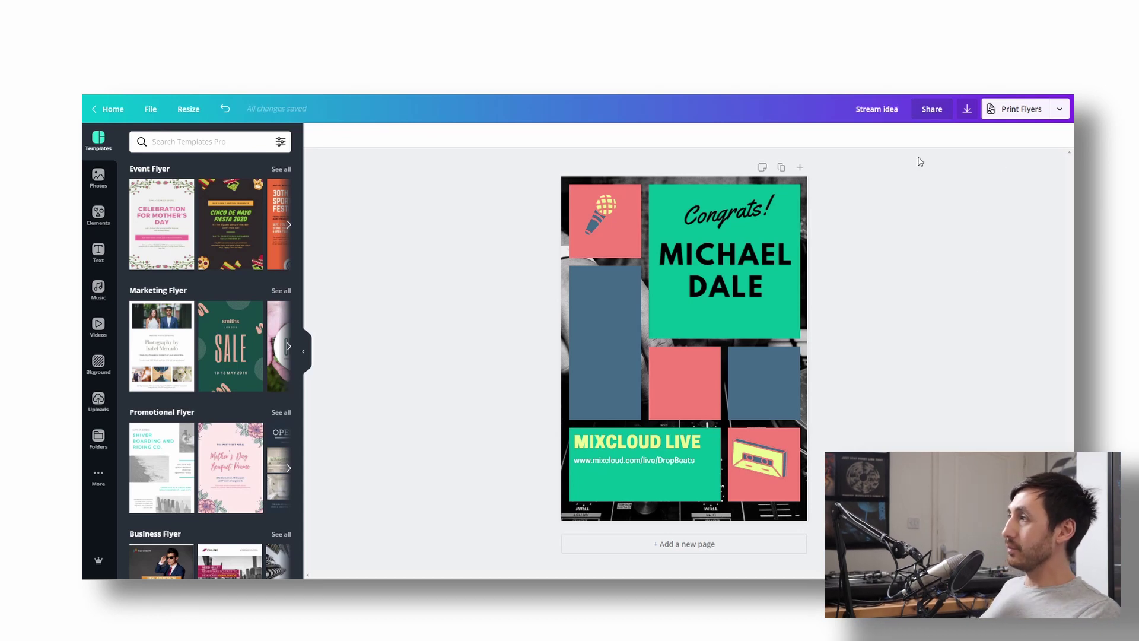
# Export the Stream idea flyer as a PDF from the top-bar download panel
pyautogui.click(967, 110)
pyautogui.click(979, 224)
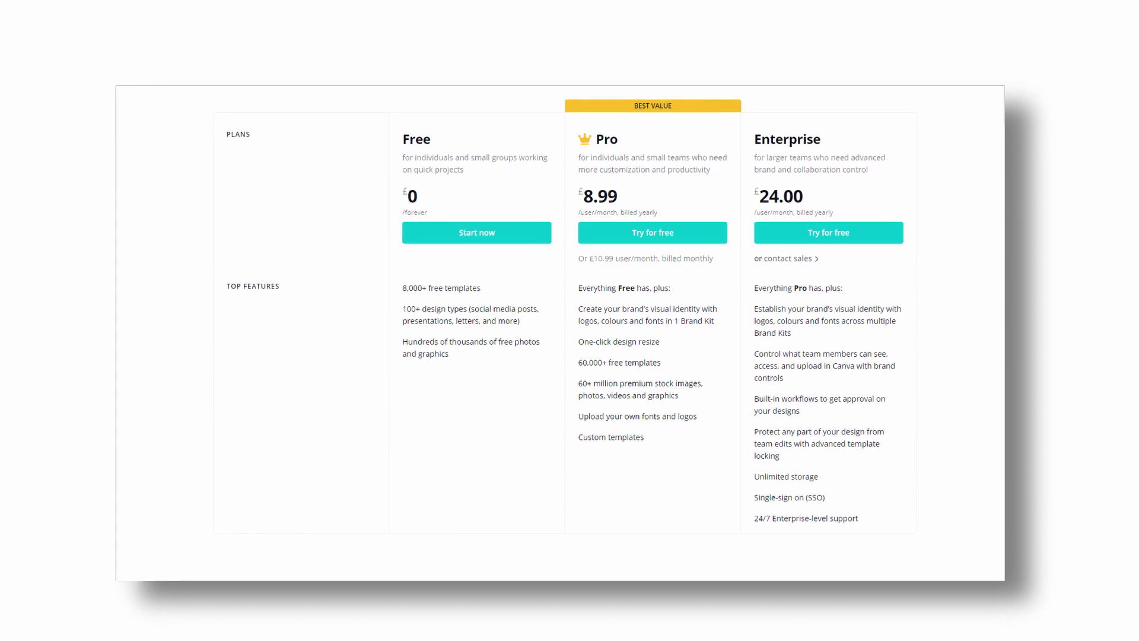
# Create a Pinterest Pin-sized copy of the Stream idea flyer
pyautogui.click(190, 111)
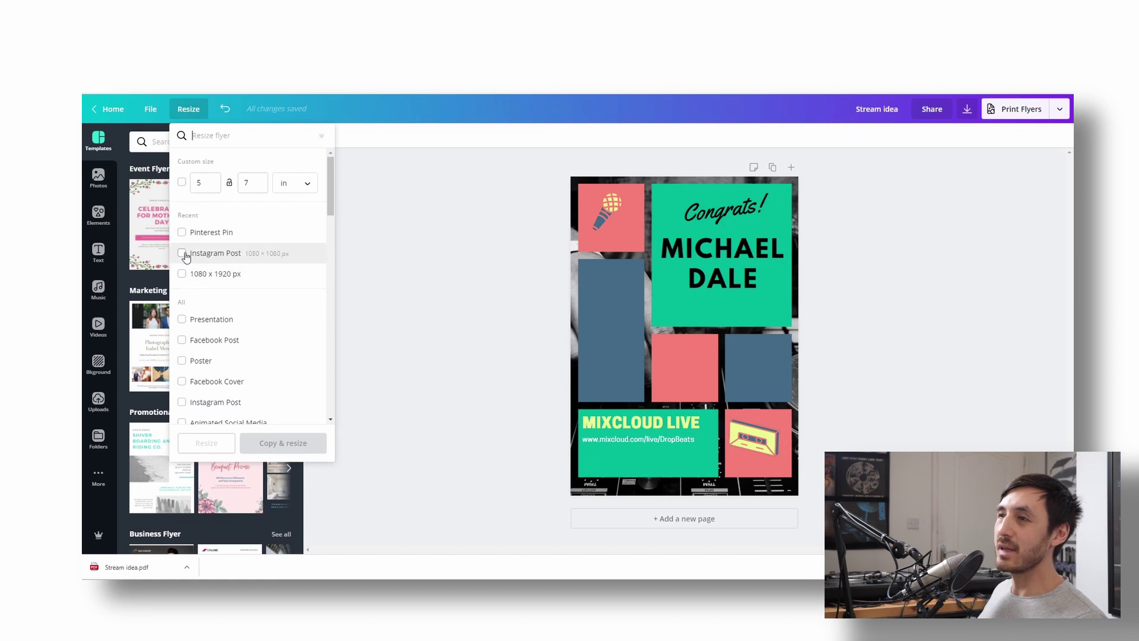
pyautogui.click(182, 232)
pyautogui.click(291, 442)
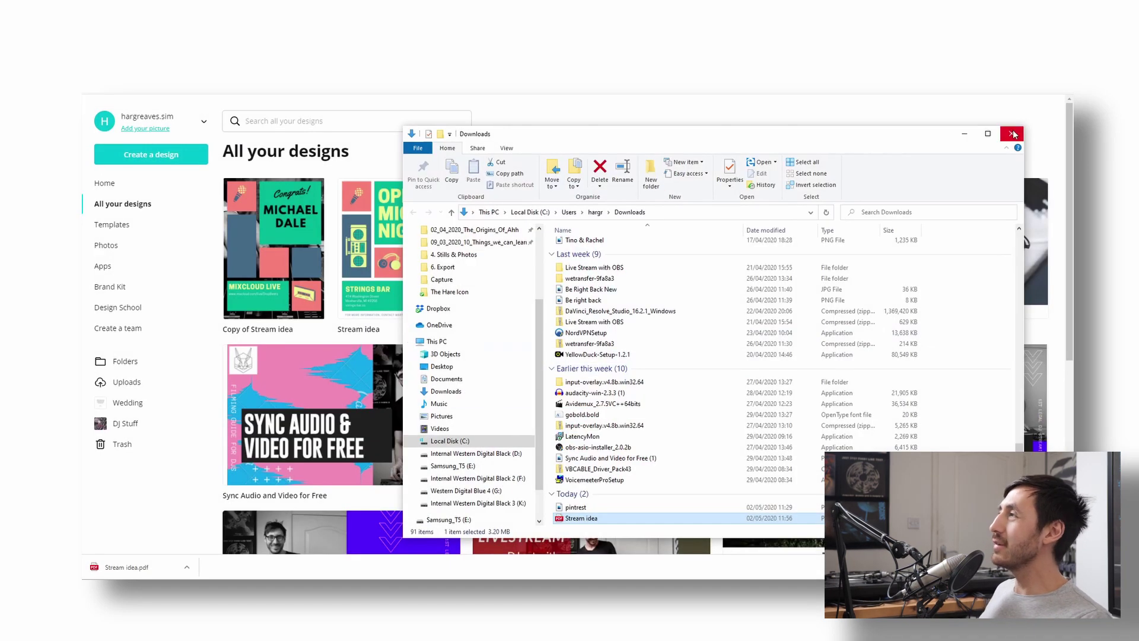
# Open the Copy of Stream idea design and download it as a PNG
pyautogui.click(1013, 131)
pyautogui.click(935, 180)
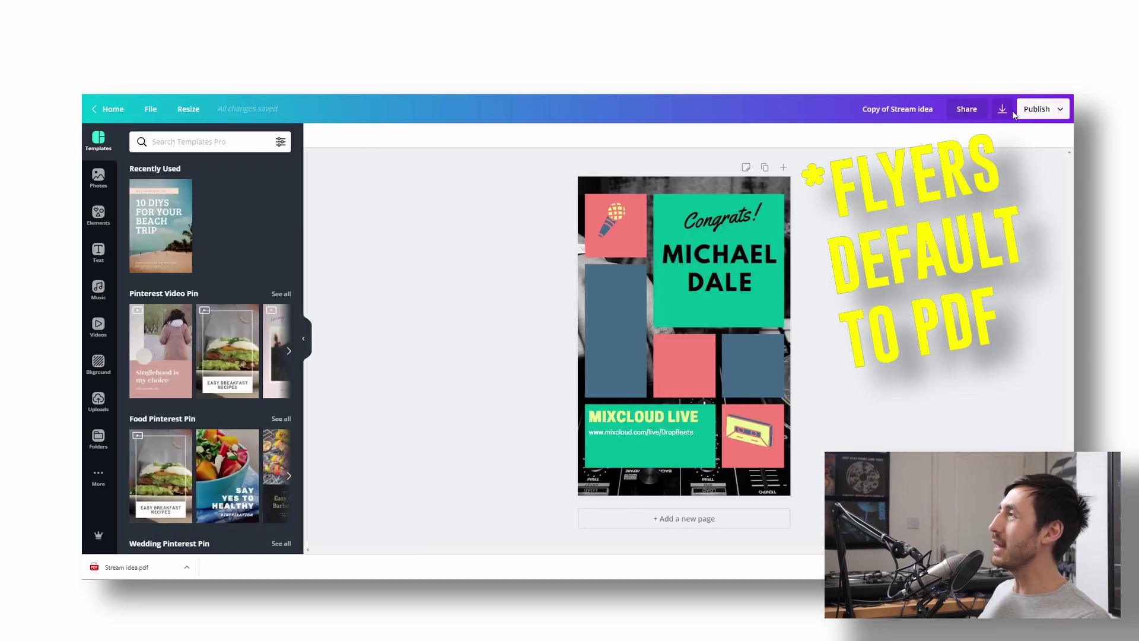
pyautogui.click(1003, 111)
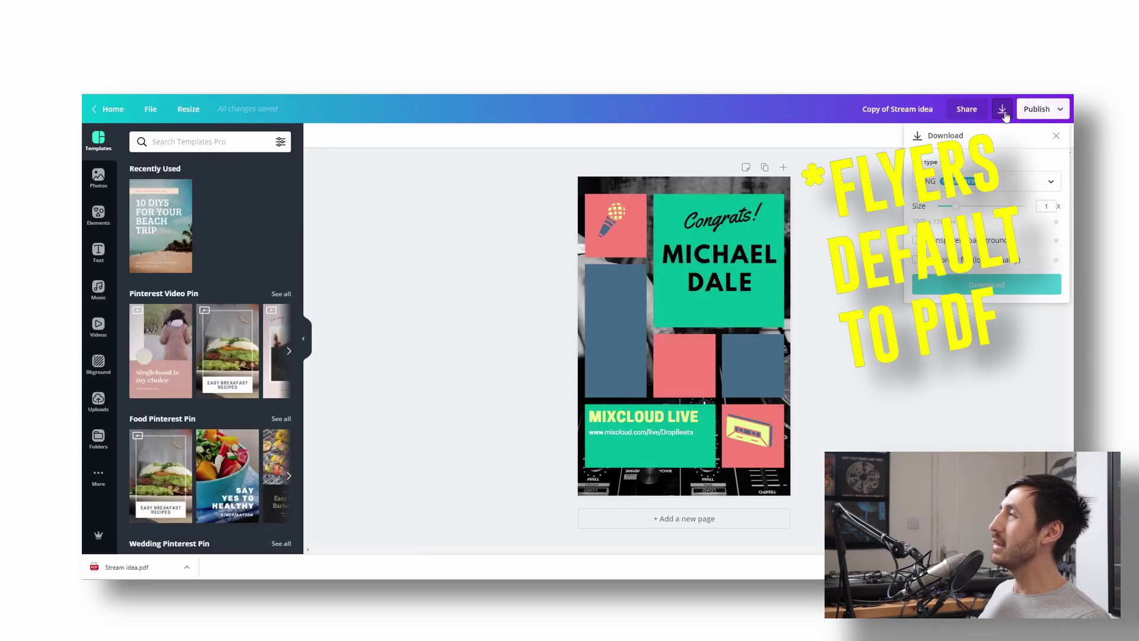
pyautogui.click(956, 284)
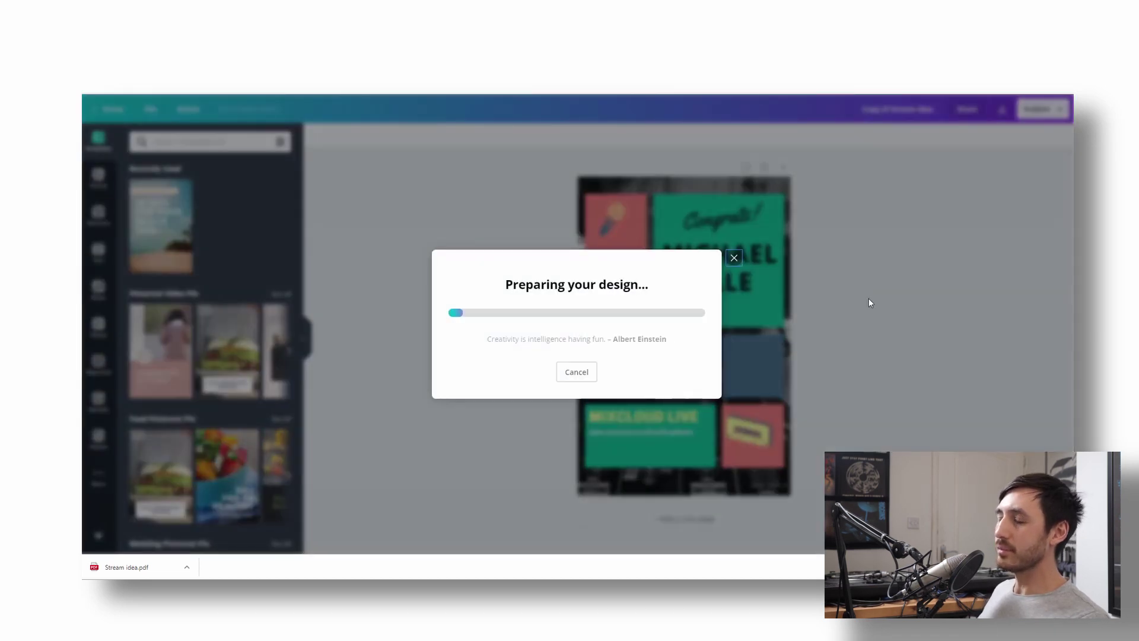